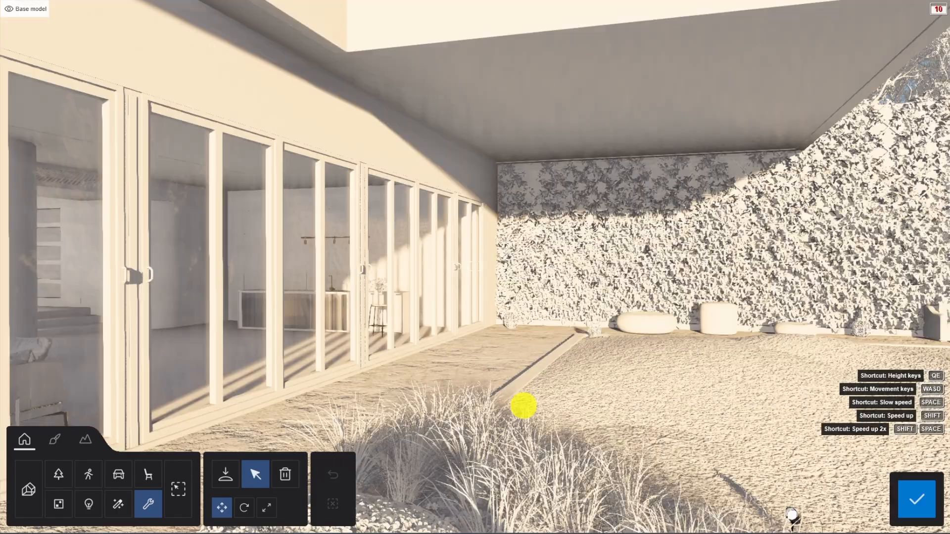
Examine the terrace facade, sliding doors, planters and ivy-covered wall from several positions around the ground-floor courtyard.
{"action": "right_click_drag", "start_coordinate": [523, 406], "coordinate": [523, 405]}
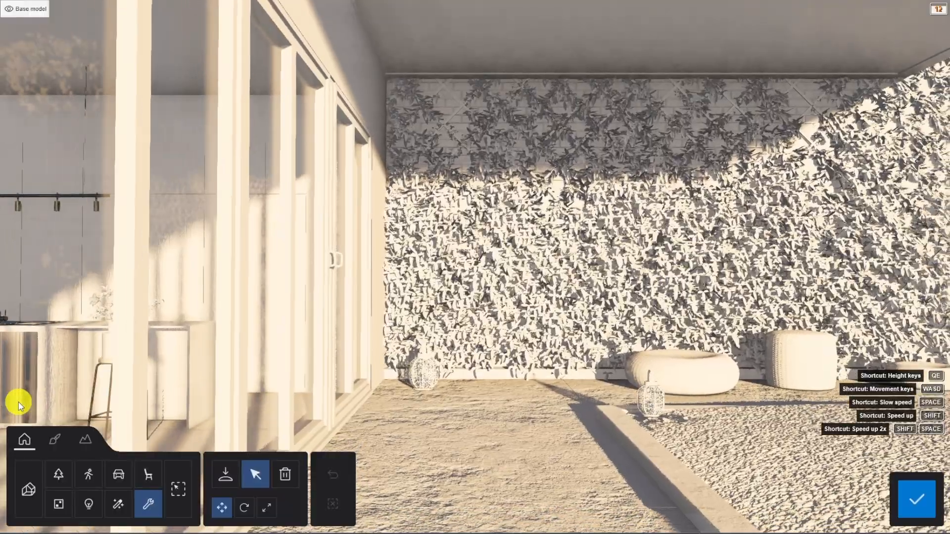
{"action": "key", "text": "s"}
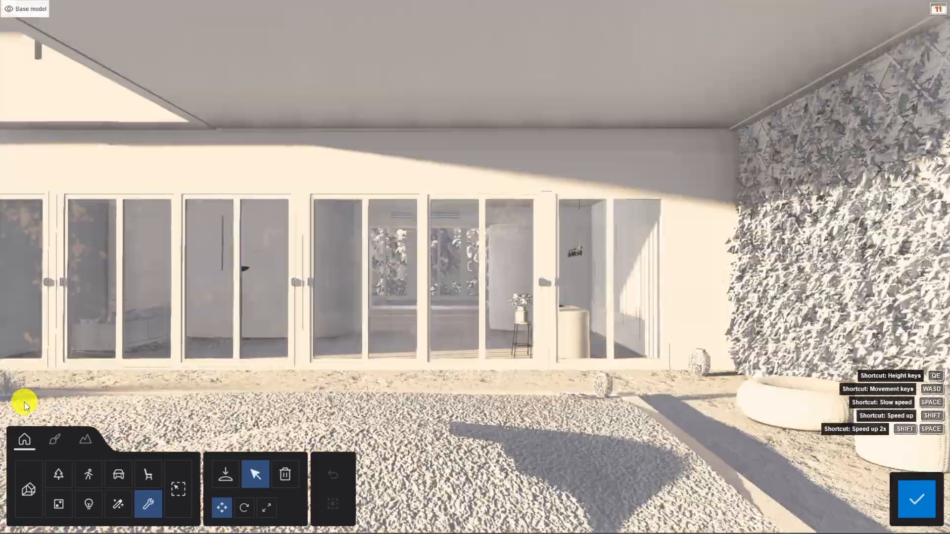
{"action": "key", "text": "s"}
{"action": "key", "text": "s"}
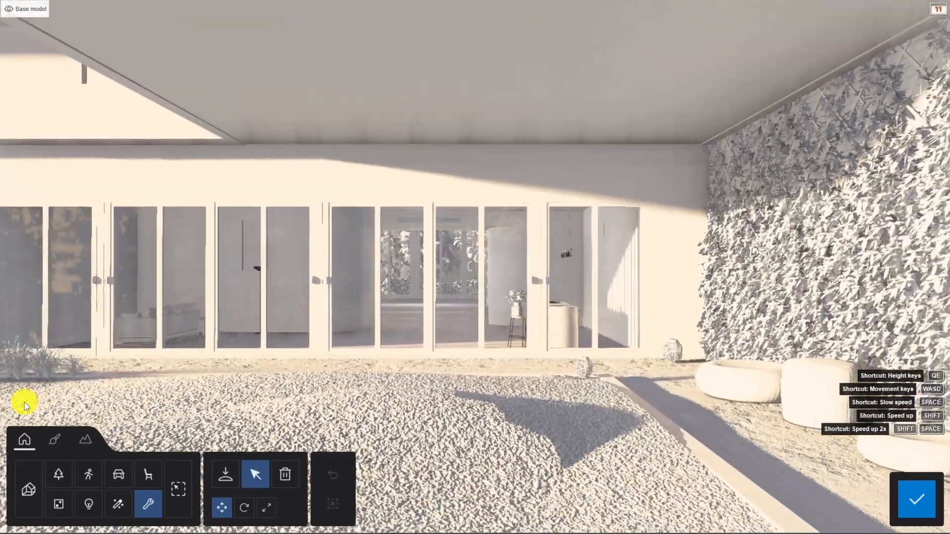
{"action": "key", "text": "s"}
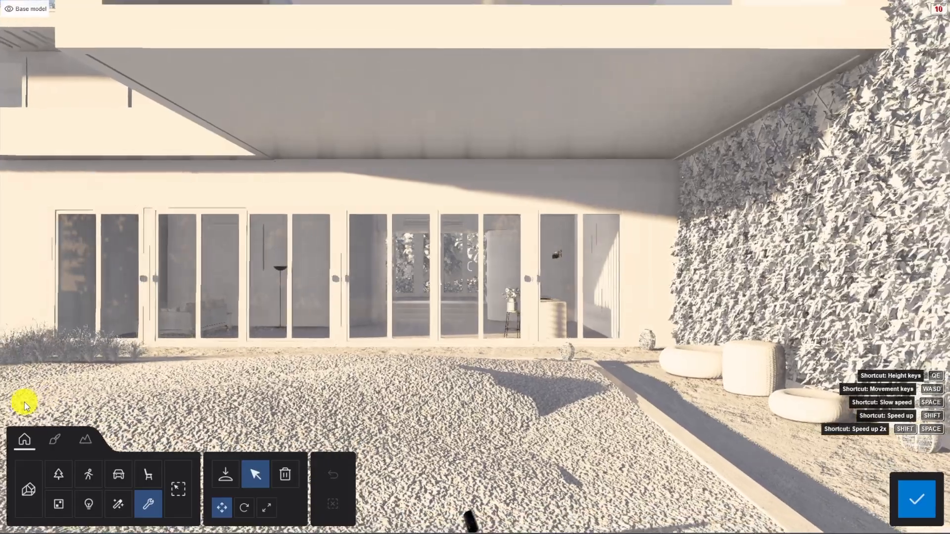
{"action": "key", "text": "s"}
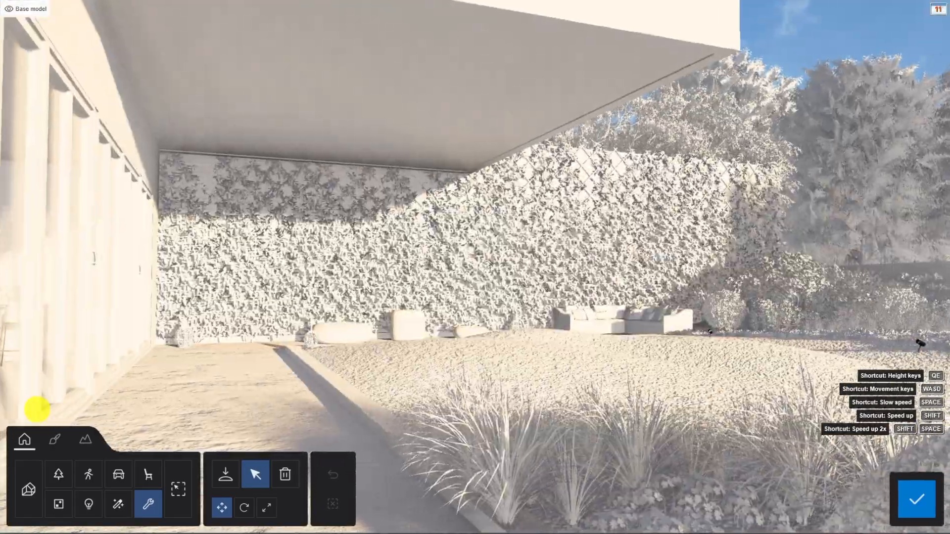
{"action": "key", "text": "w"}
{"action": "key", "text": "w"}
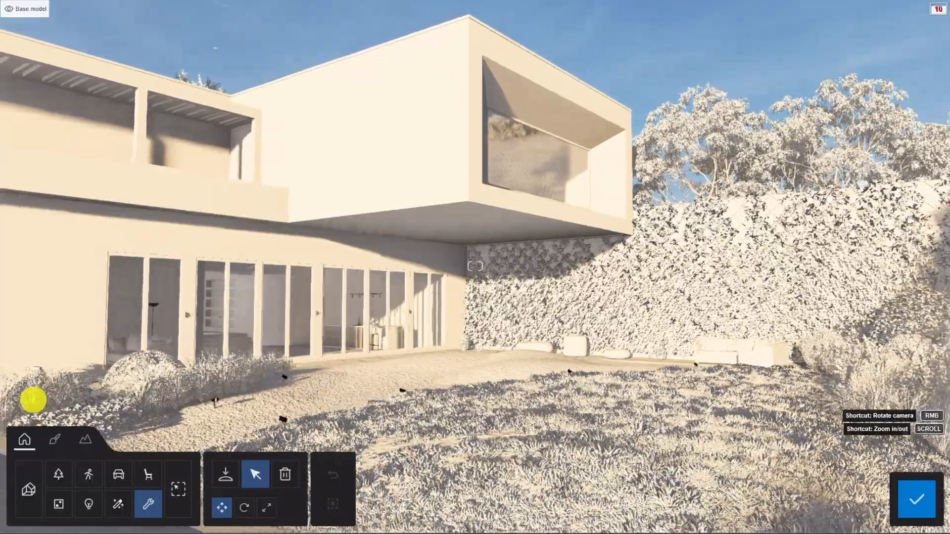
{"action": "right_click_drag", "start_coordinate": [33, 400], "coordinate": [34, 399]}
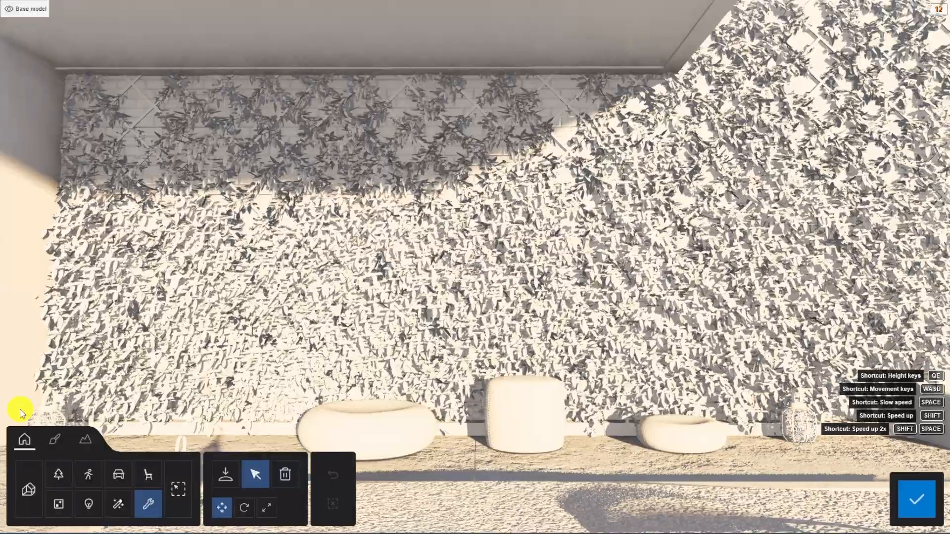
{"action": "key", "text": "d"}
{"action": "key", "text": "d"}
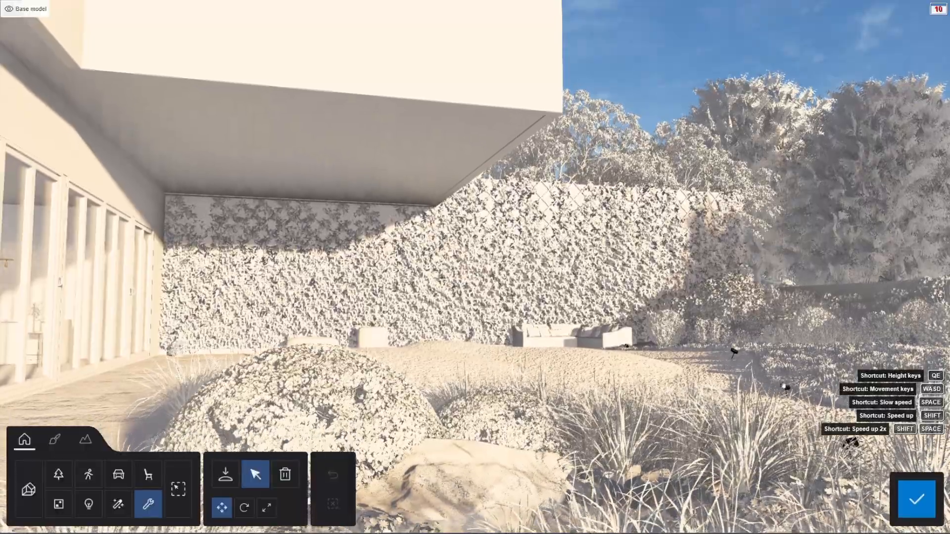
Survey the garden from farther back, approaching the ivy wall and corner sofa beneath the cantilevered upper volume.
{"action": "key", "text": "s"}
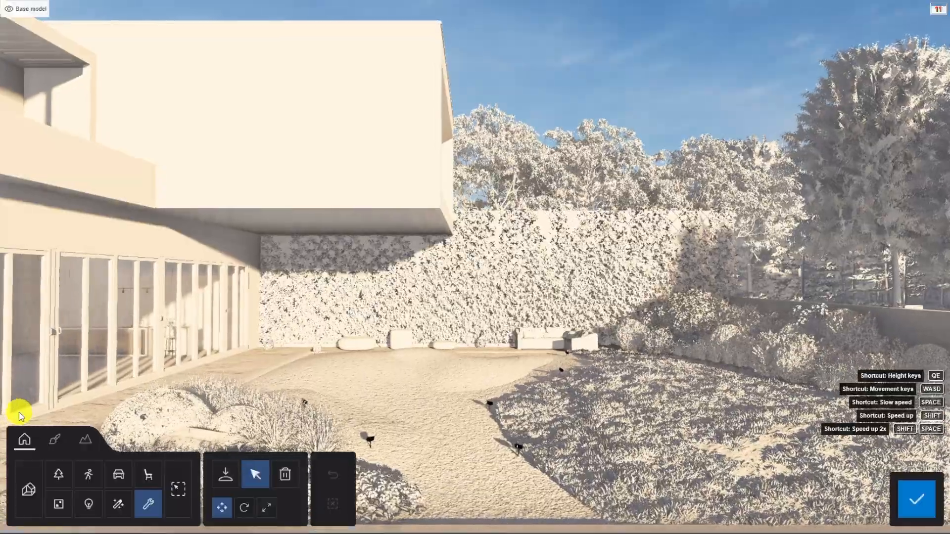
{"action": "key", "text": "w"}
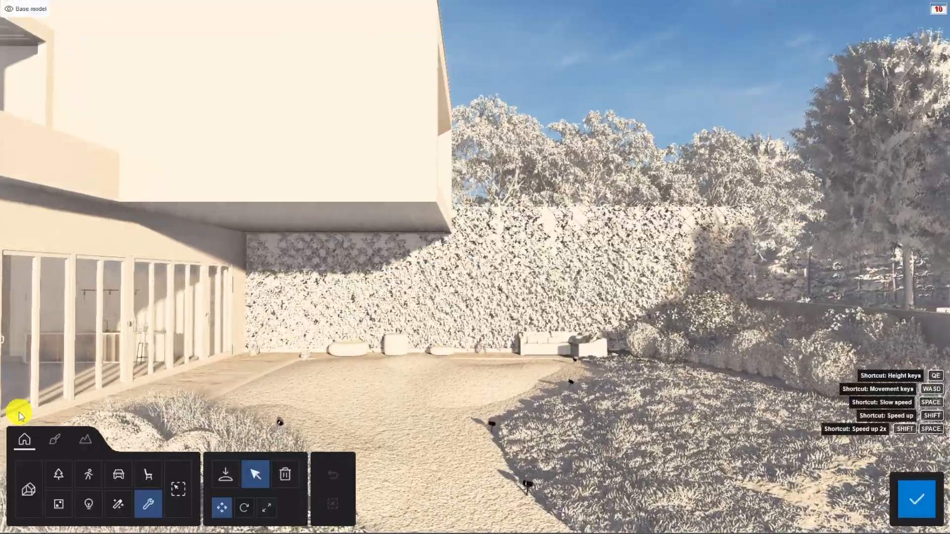
{"action": "key", "text": "w"}
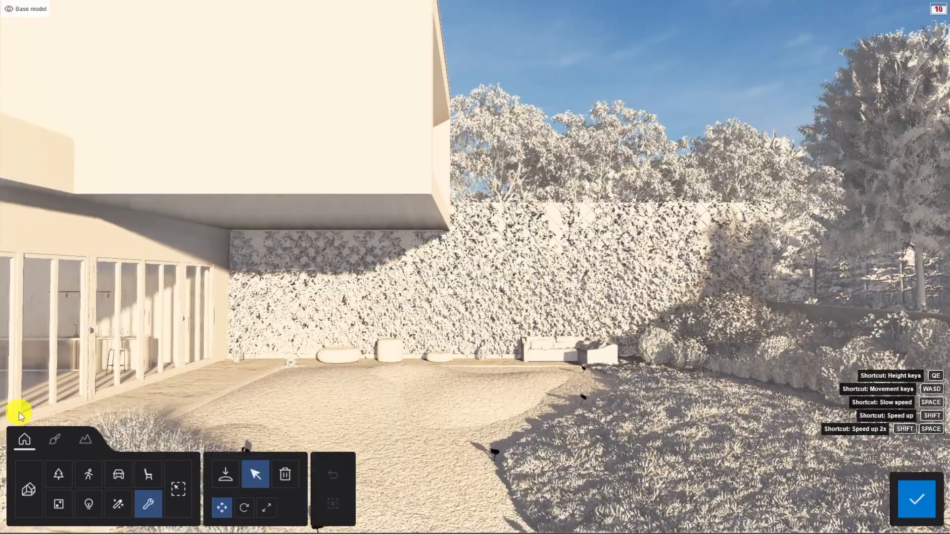
{"action": "key", "text": "w"}
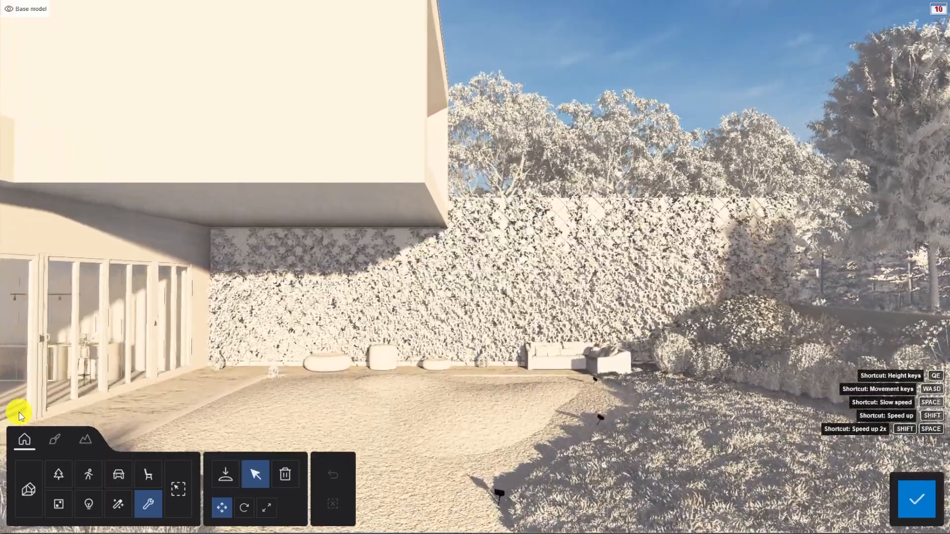
{"action": "key", "text": "w"}
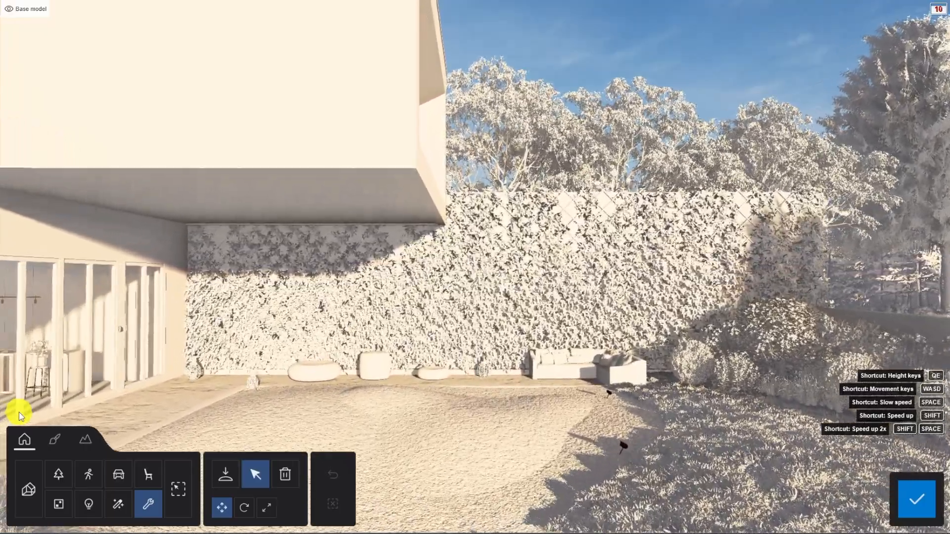
{"action": "key", "text": "w"}
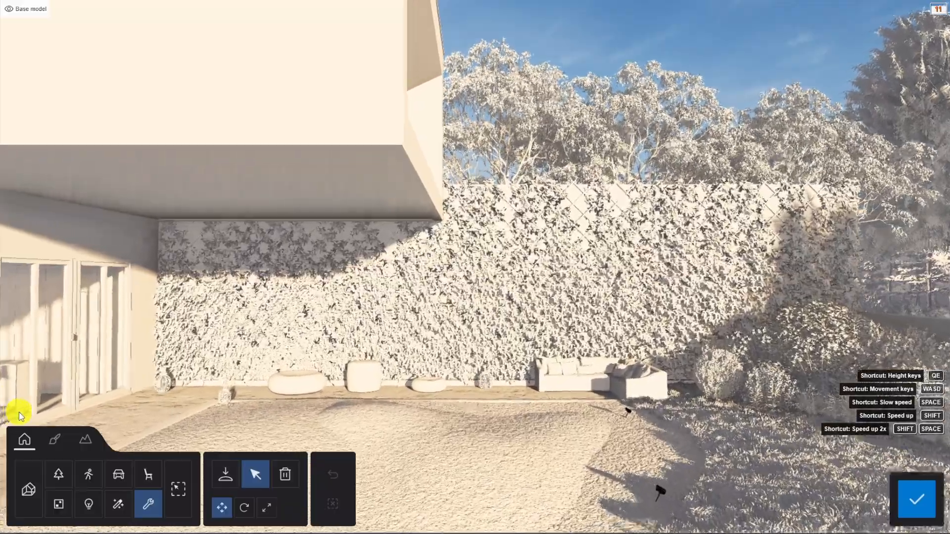
{"action": "key", "text": "w"}
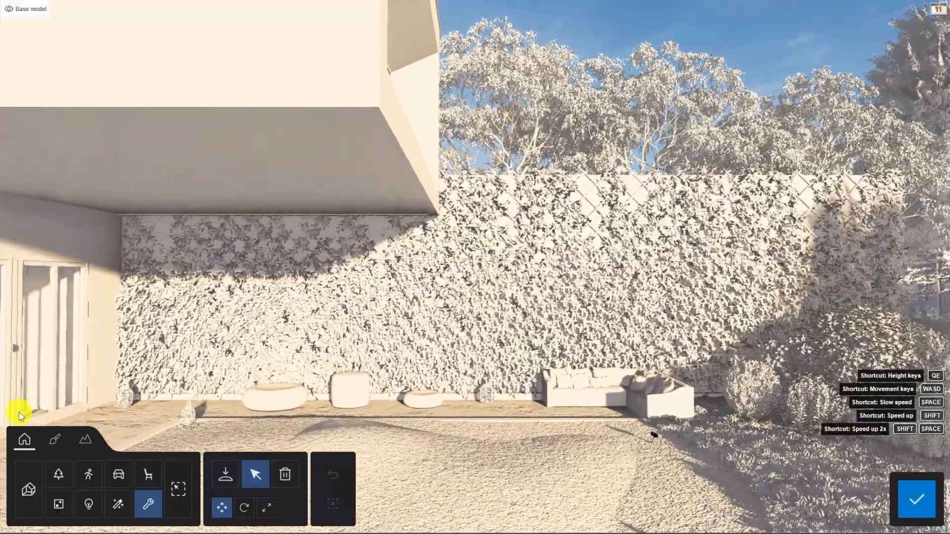
{"action": "key", "text": "w"}
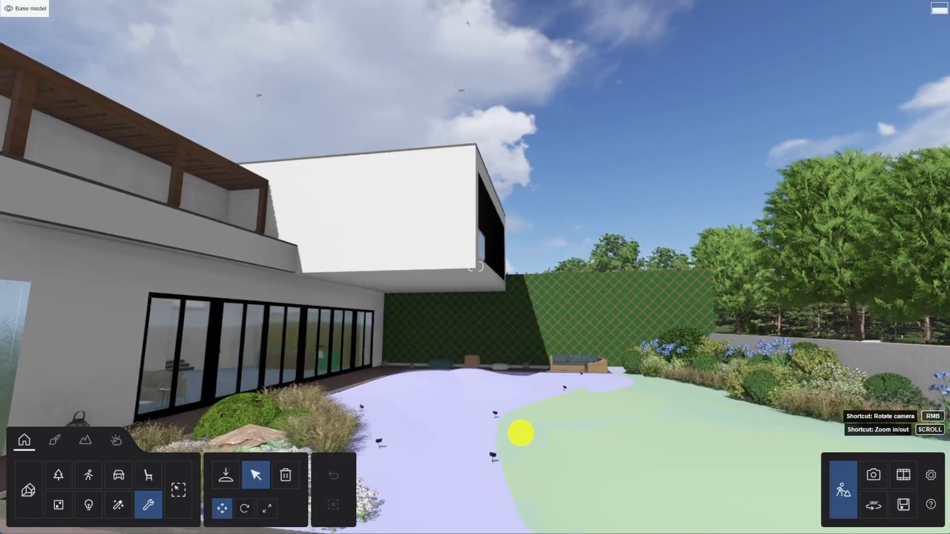
{"action": "right_click_drag", "start_coordinate": [519, 433], "coordinate": [522, 434]}
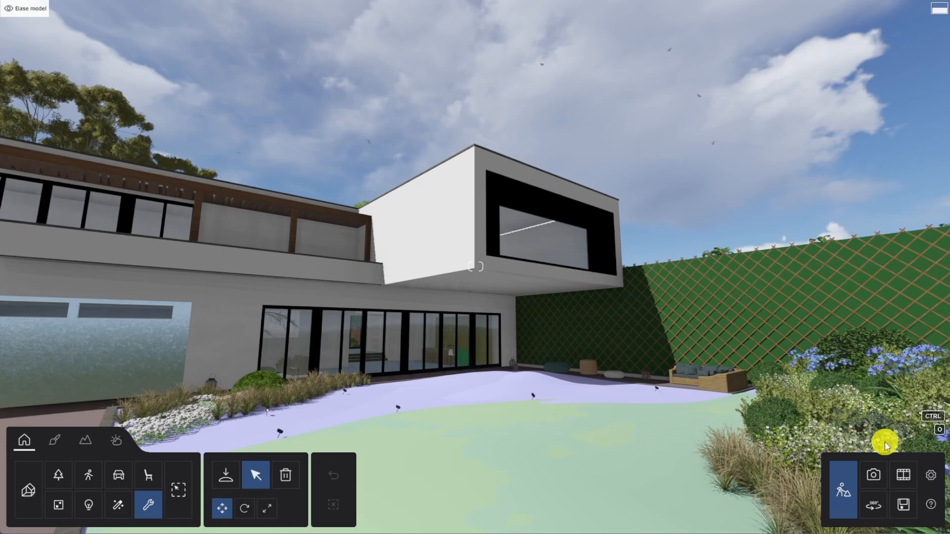
Record a clip in the first movie slot, adding a first keyframe of the house at 2.08 m height with a longer focal length.
{"action": "left_click", "coordinate": [908, 476]}
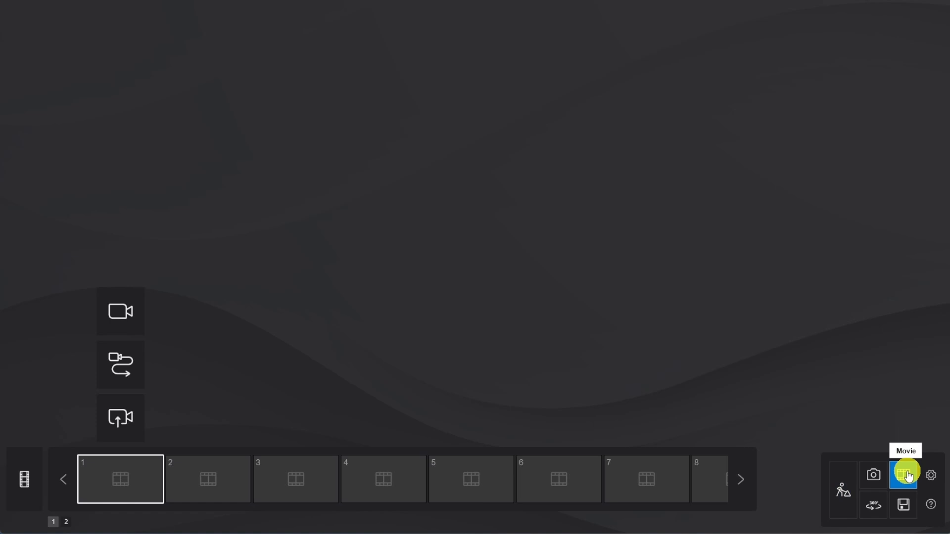
{"action": "left_click", "coordinate": [113, 316]}
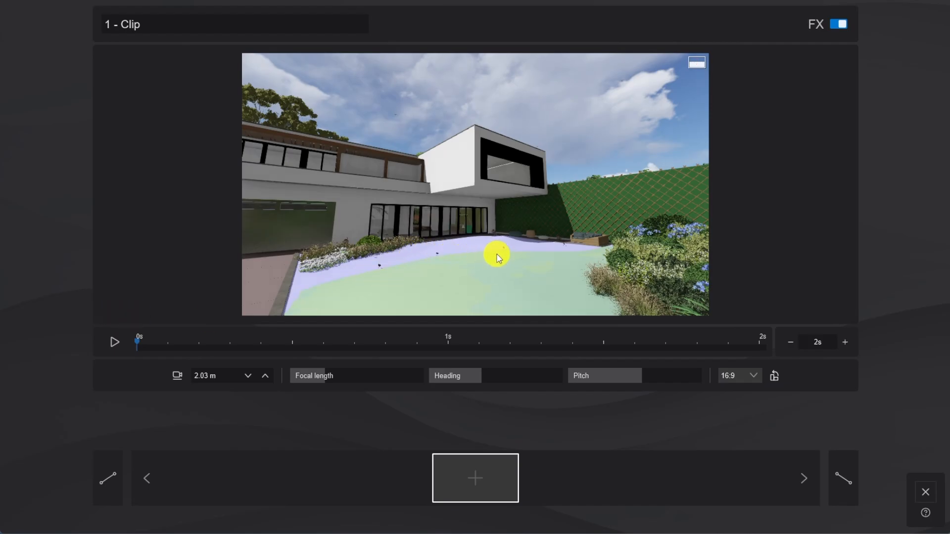
{"action": "key", "text": "q"}
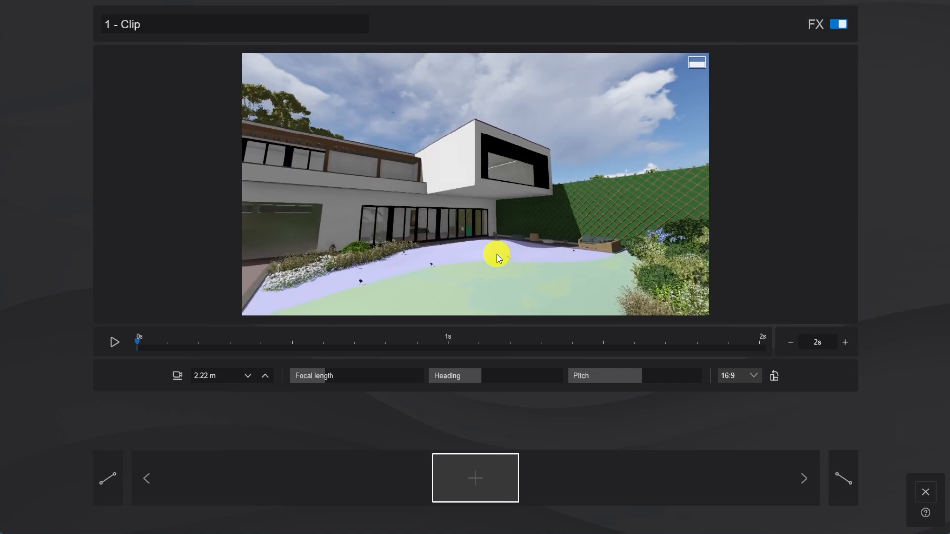
{"action": "key", "text": "q"}
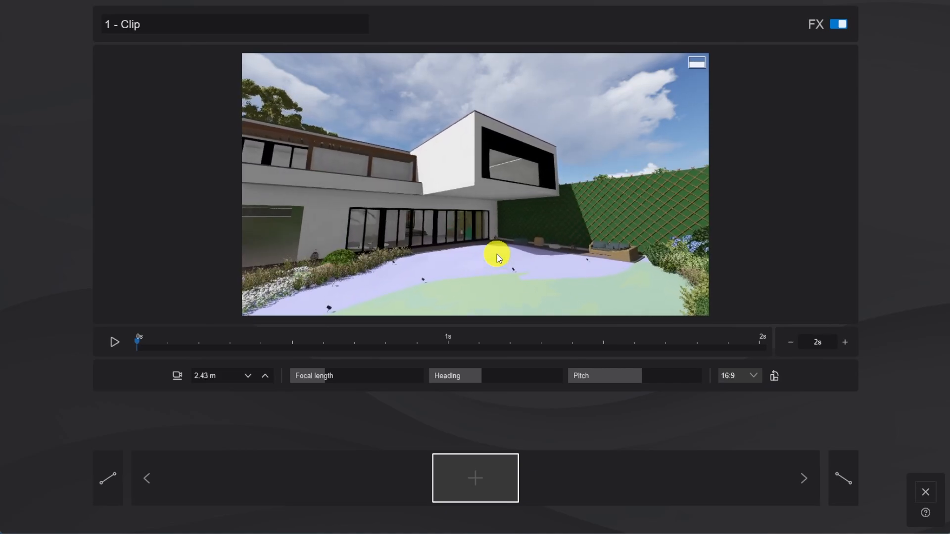
{"action": "key", "text": "e"}
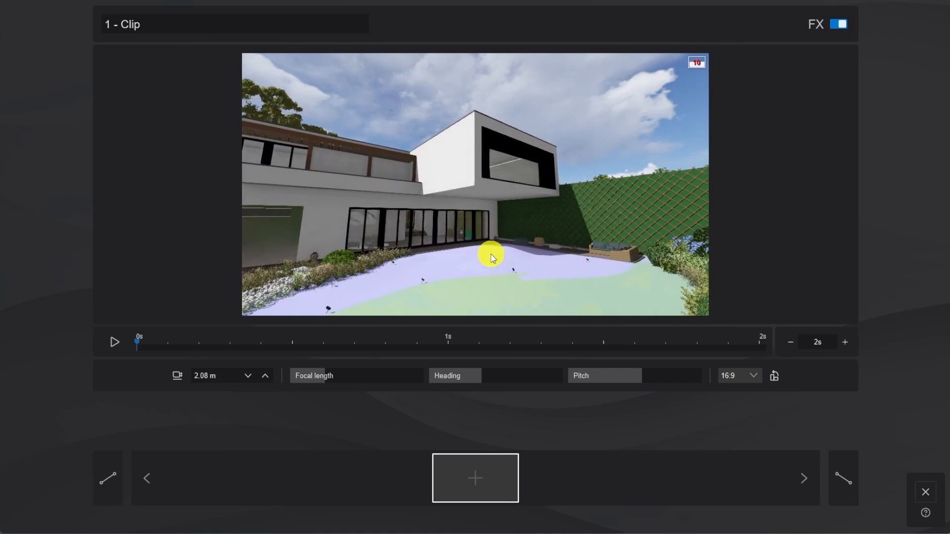
{"action": "left_click_drag", "start_coordinate": [328, 376], "coordinate": [336, 377]}
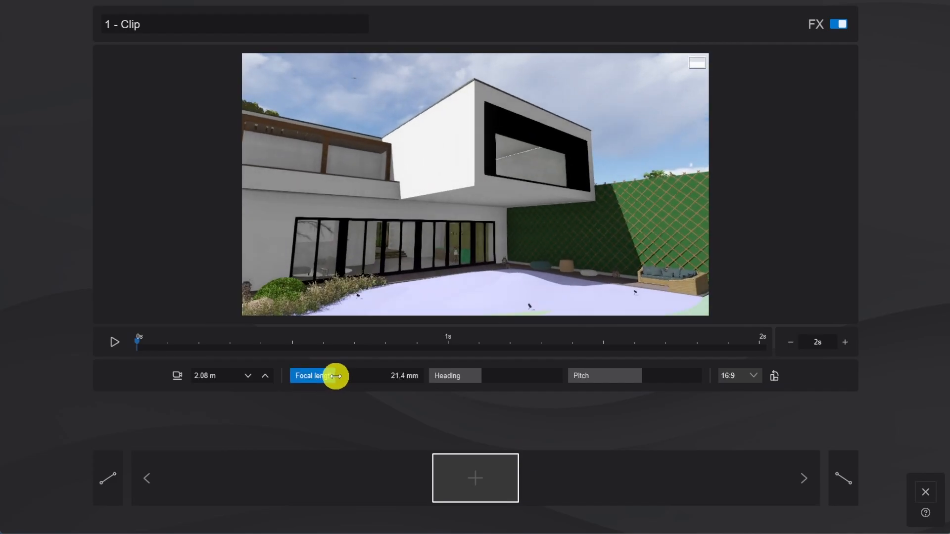
{"action": "left_click", "coordinate": [488, 485]}
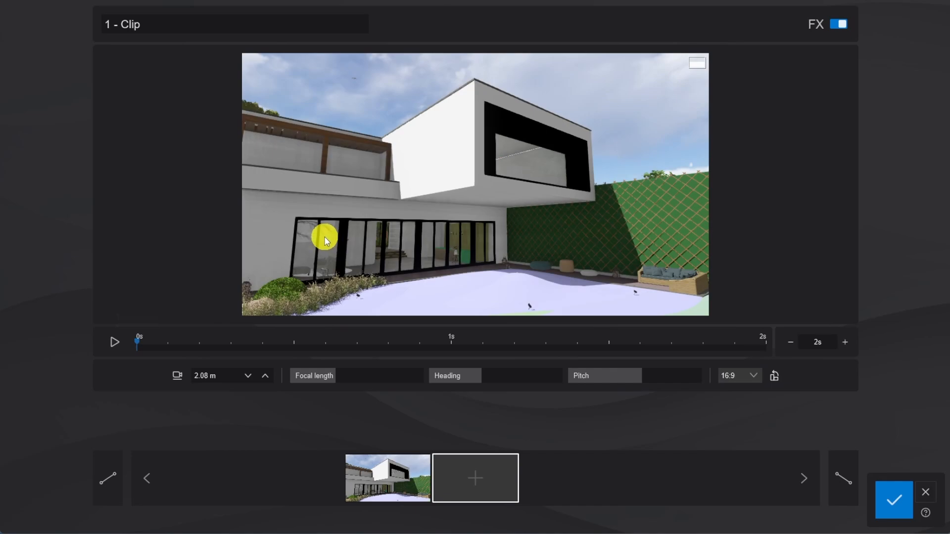
Add a second keyframe farther back from the house at 2.00 m camera height and save the clip.
{"action": "key", "text": "e"}
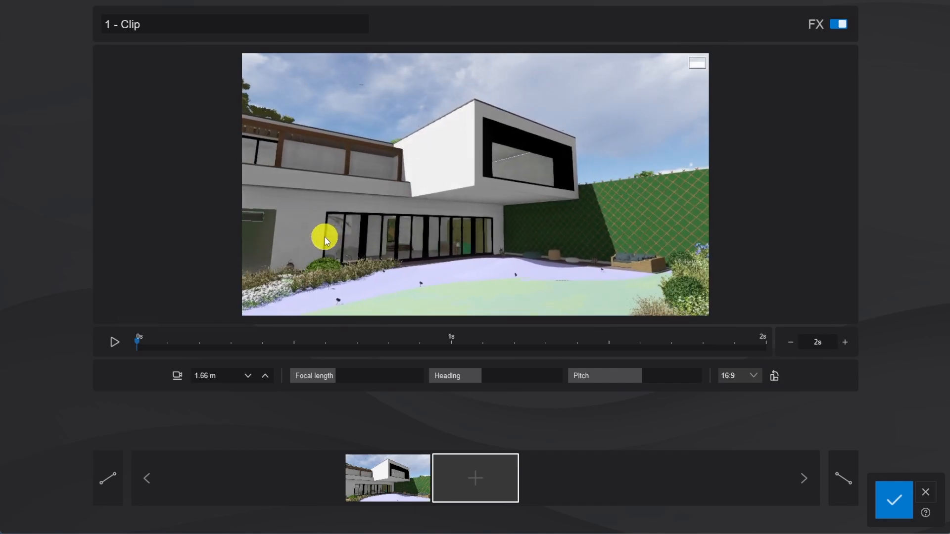
{"action": "key", "text": "q"}
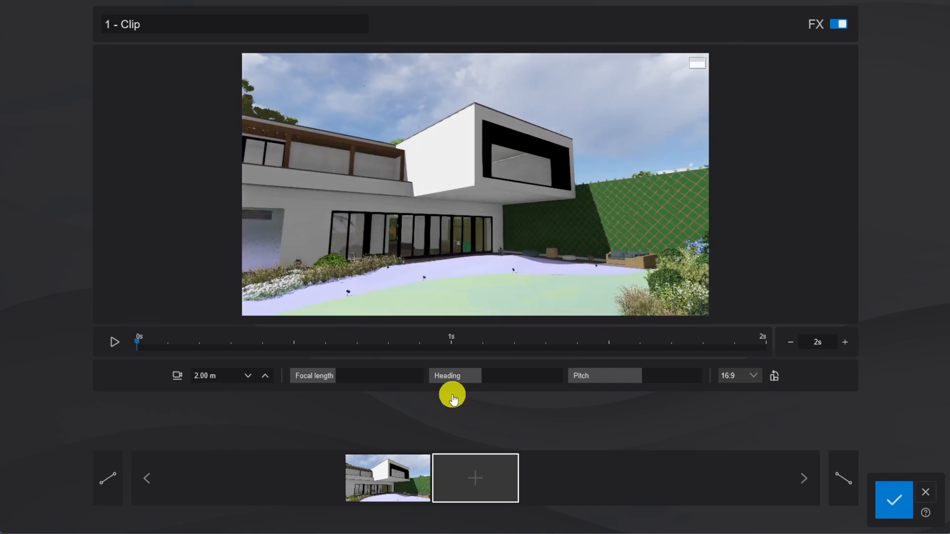
{"action": "left_click", "coordinate": [479, 485]}
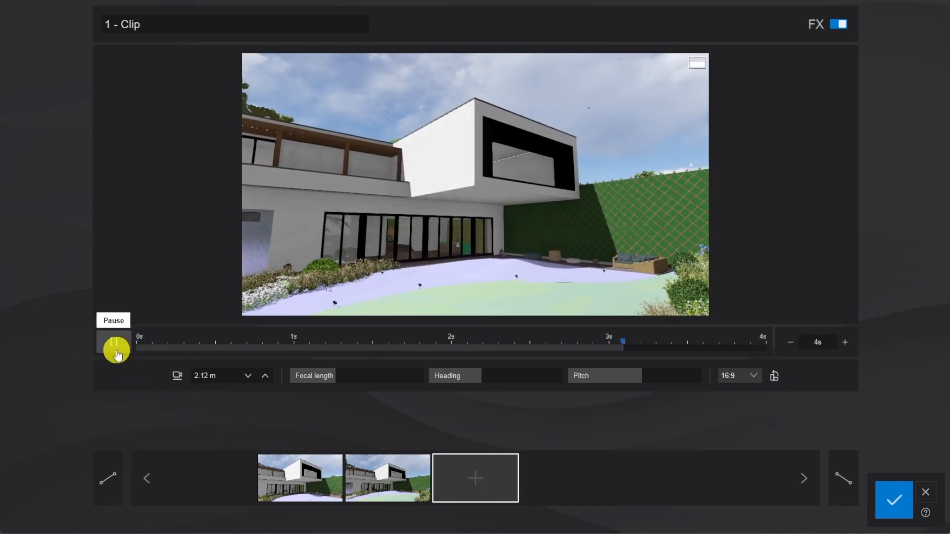
{"action": "left_click", "coordinate": [893, 500]}
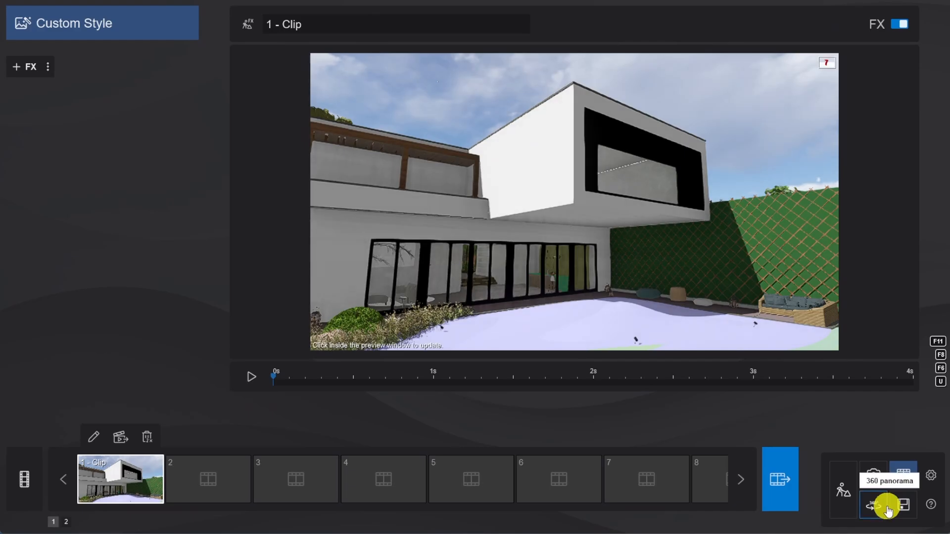
Create a camera-path clip in the second movie slot and make it a Tilt shot.
{"action": "left_click", "coordinate": [207, 490]}
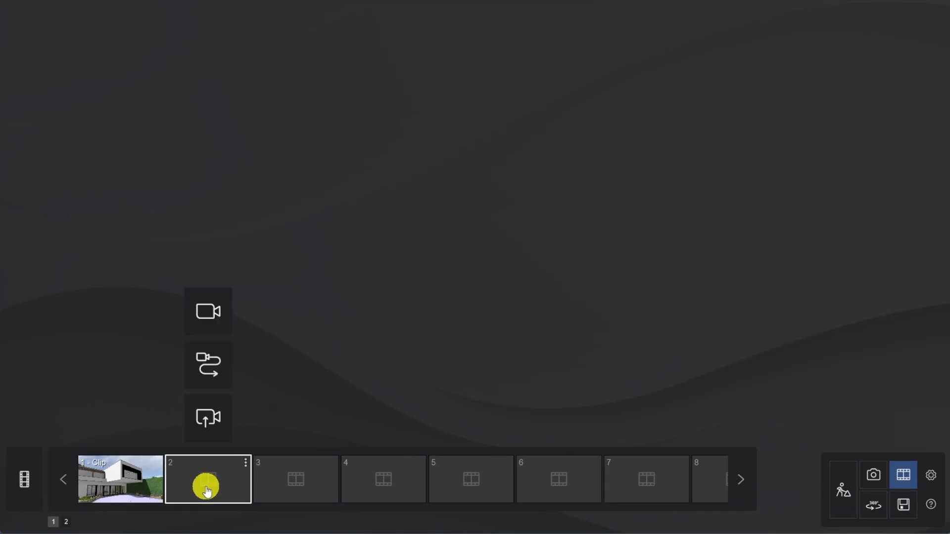
{"action": "left_click", "coordinate": [211, 369]}
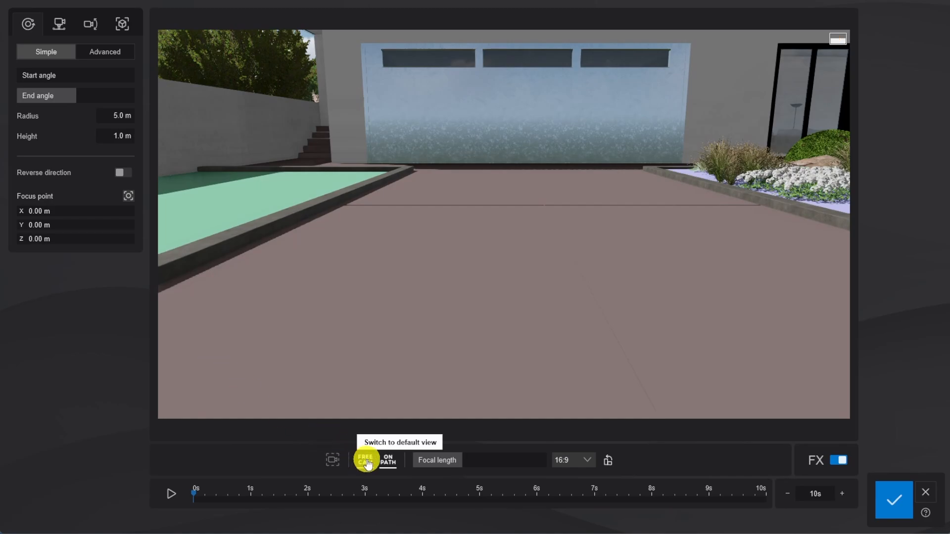
{"action": "left_click", "coordinate": [93, 27]}
{"action": "left_click", "coordinate": [106, 52]}
Place the tilt shot at X 16.13, Y 2.16, Z -9.00 m, tilting down from the cantilever window to the terrace doors, focal length about 25 mm.
{"action": "right_click_drag", "start_coordinate": [384, 239], "coordinate": [444, 258]}
{"action": "scroll", "coordinate": [399, 240], "scroll_direction": "up", "scroll_amount": 5}
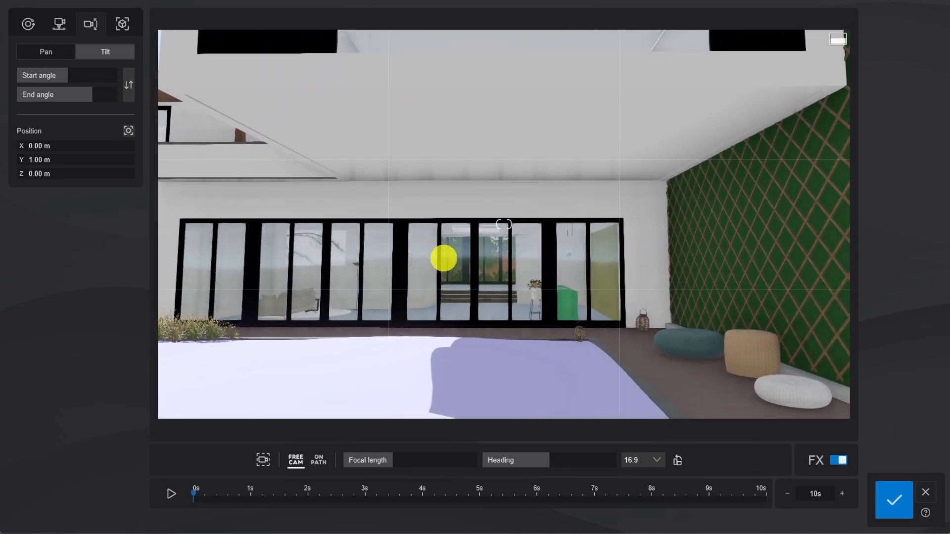
{"action": "scroll", "coordinate": [444, 258], "scroll_direction": "down", "scroll_amount": 6}
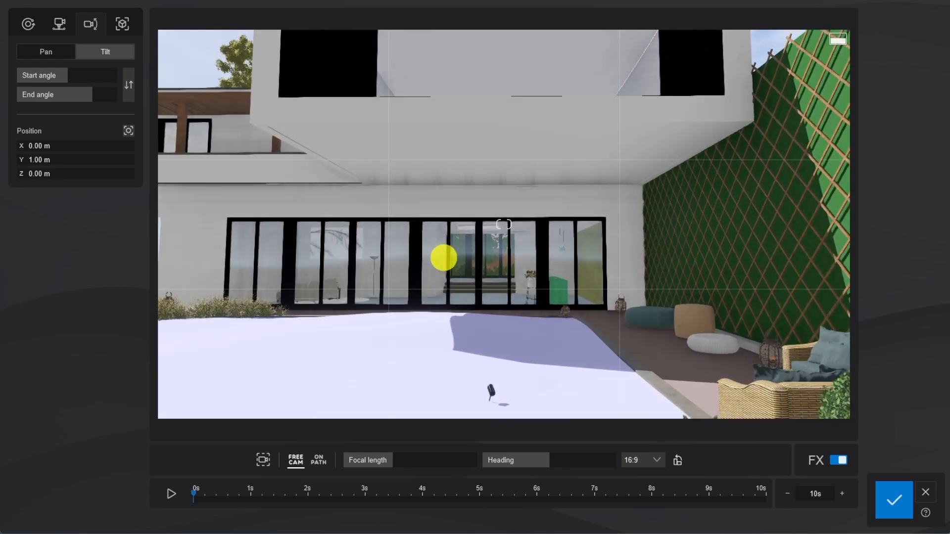
{"action": "middle_click_drag", "start_coordinate": [495, 313], "coordinate": [495, 275]}
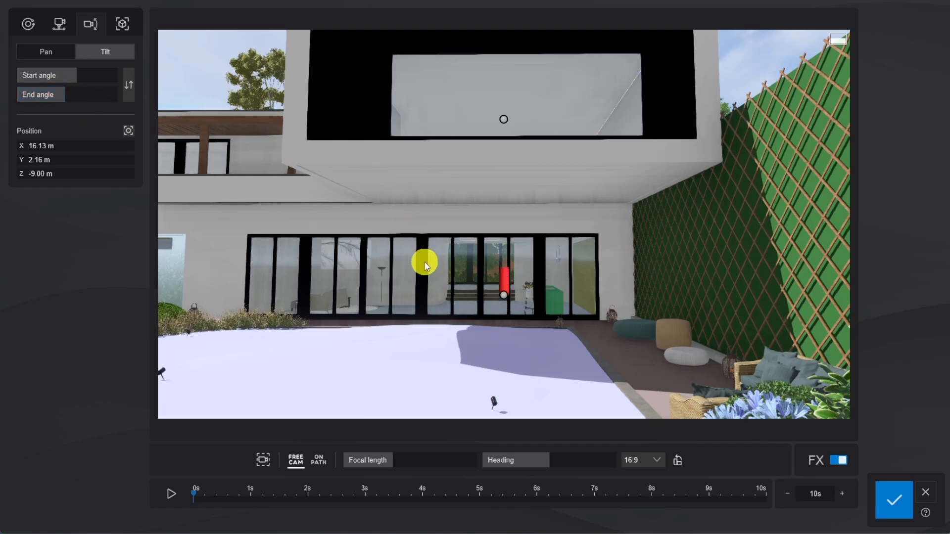
{"action": "left_click_drag", "start_coordinate": [387, 459], "coordinate": [396, 460]}
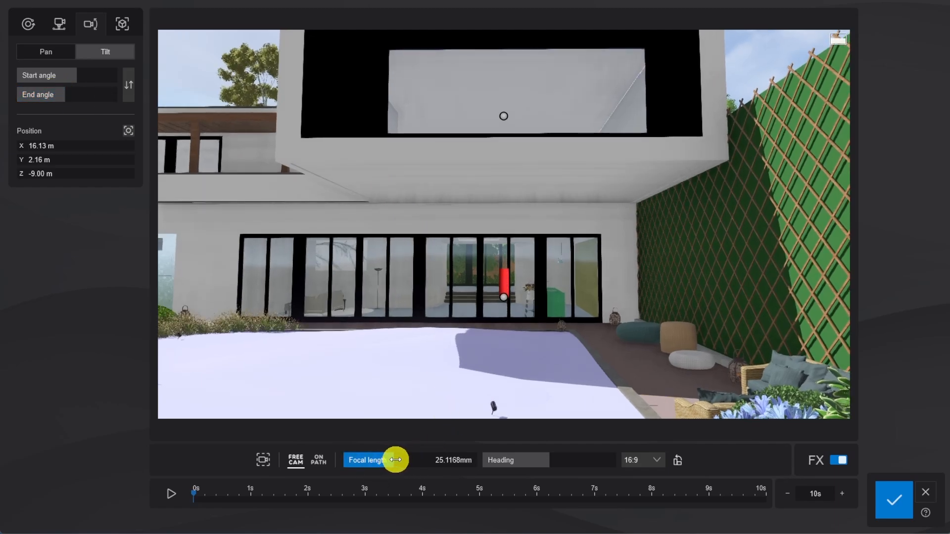
Set the tilt shot's duration to 8 seconds and preview the camera movement from the side.
{"action": "left_click_drag", "start_coordinate": [446, 321], "coordinate": [173, 433]}
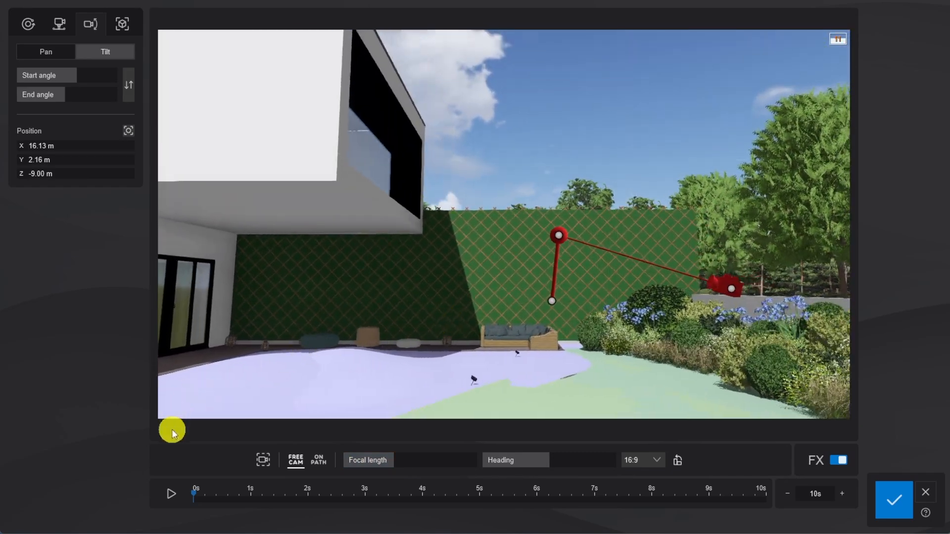
{"action": "left_click", "coordinate": [787, 494]}
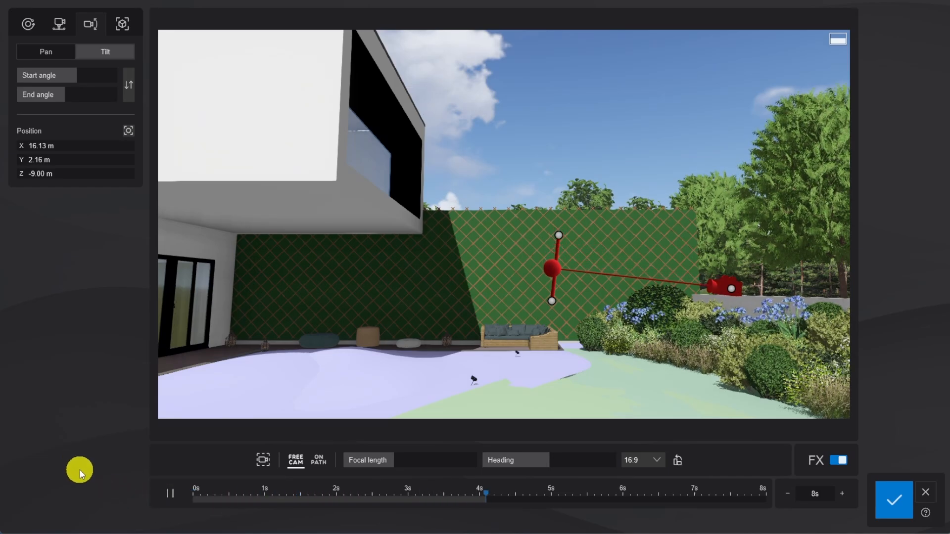
{"action": "left_click", "coordinate": [165, 495]}
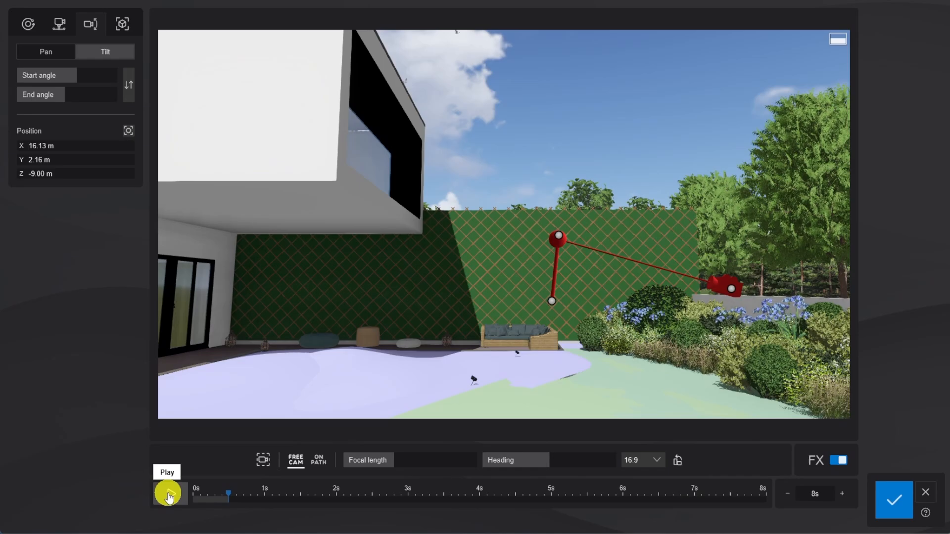
Save the tilt clip and start a regular camera clip in the third movie slot.
{"action": "left_click", "coordinate": [903, 506]}
{"action": "left_click", "coordinate": [275, 478]}
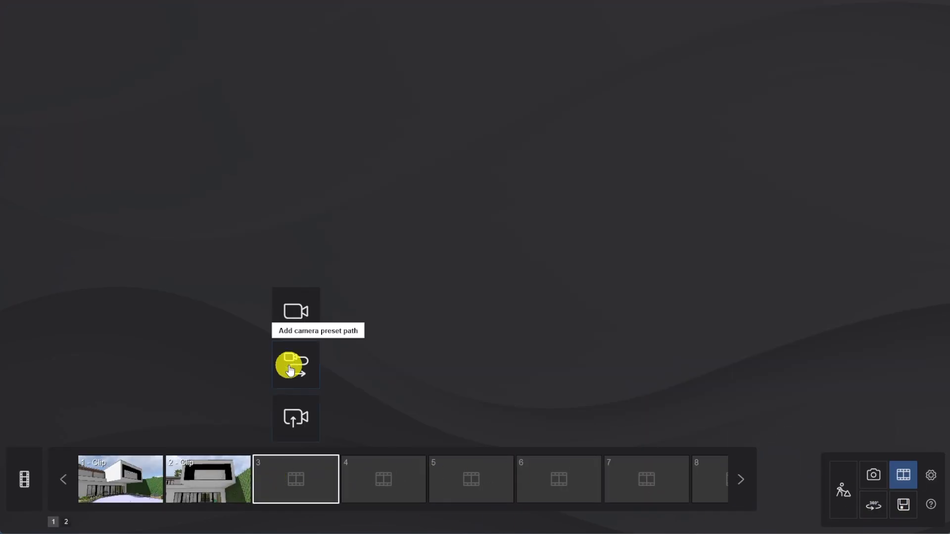
{"action": "left_click", "coordinate": [292, 312]}
Record the first keyframe as a low close-up of the lantern on the stone-edged corner, using a longer focal length.
{"action": "mouse_move", "coordinate": [400, 210]}
{"action": "right_mouse_down"}
{"action": "mouse_move", "coordinate": [410, 209]}
{"action": "mouse_move", "coordinate": [401, 207]}
{"action": "right_mouse_up"}
{"action": "key", "text": "w"}
{"action": "key", "text": "a"}
{"action": "key", "text": "w"}
{"action": "key", "text": "w"}
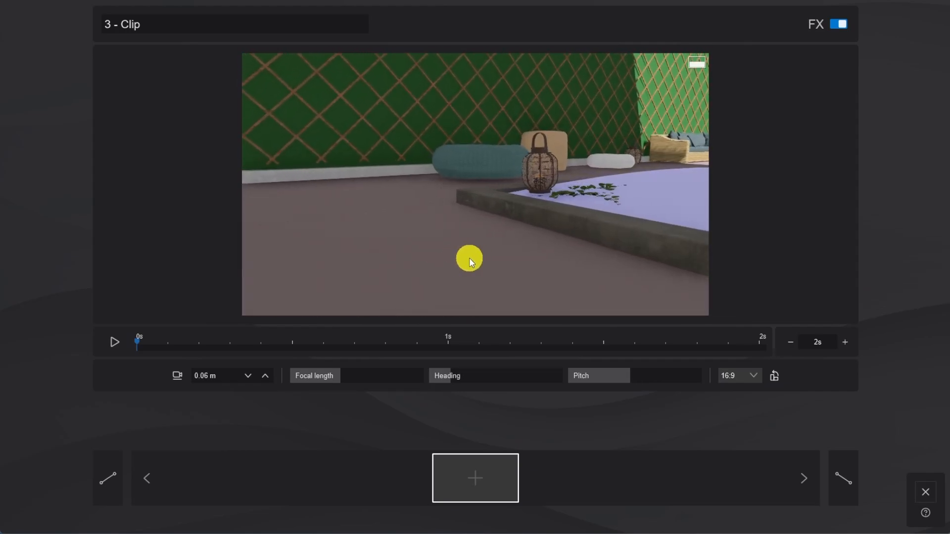
{"action": "key", "text": "s"}
{"action": "right_click_drag", "start_coordinate": [510, 277], "coordinate": [510, 275]}
{"action": "left_click_drag", "start_coordinate": [338, 377], "coordinate": [372, 375]}
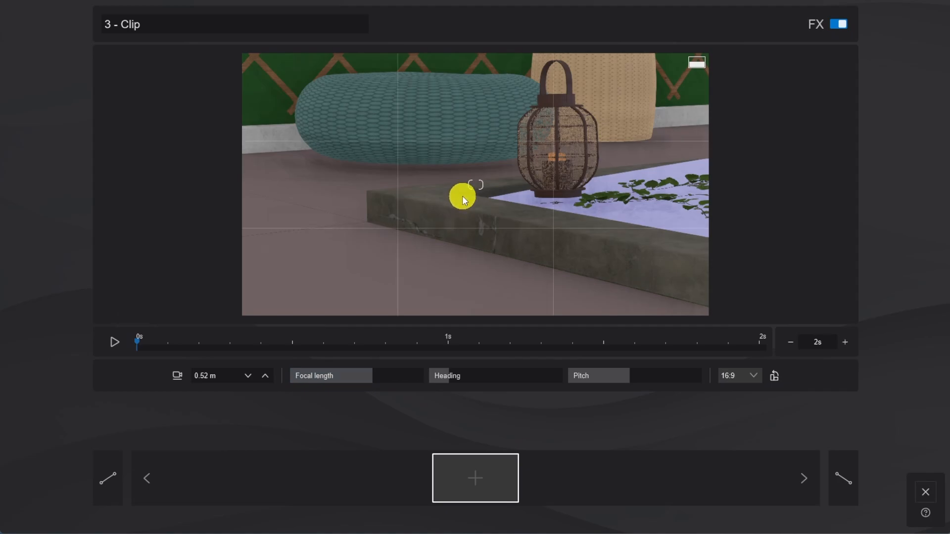
{"action": "key", "text": "q"}
{"action": "right_click_drag", "start_coordinate": [462, 197], "coordinate": [486, 224]}
{"action": "left_click", "coordinate": [477, 482]}
Record a second keyframe with the camera shifted slightly right at 0.71 m height, and save the clip.
{"action": "key", "text": "d"}
{"action": "left_click", "coordinate": [451, 500]}
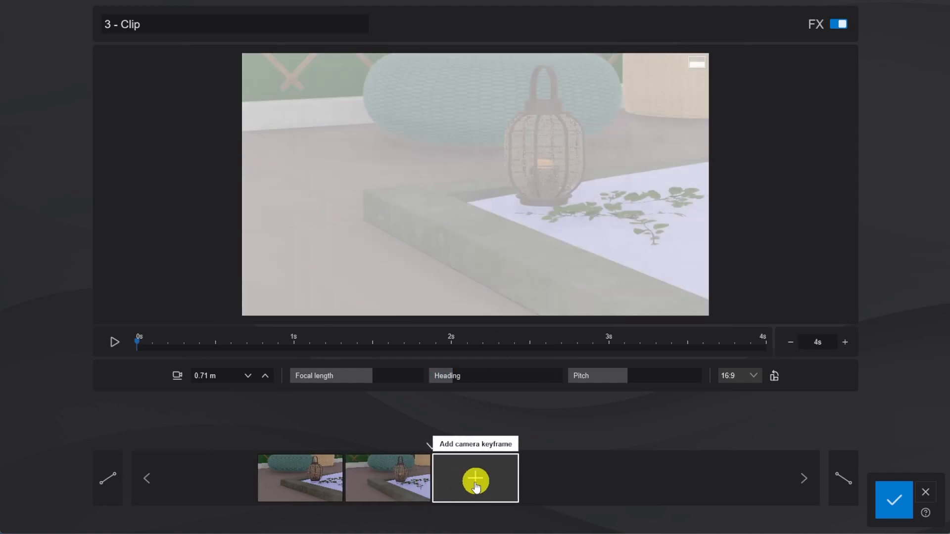
{"action": "left_click", "coordinate": [891, 500]}
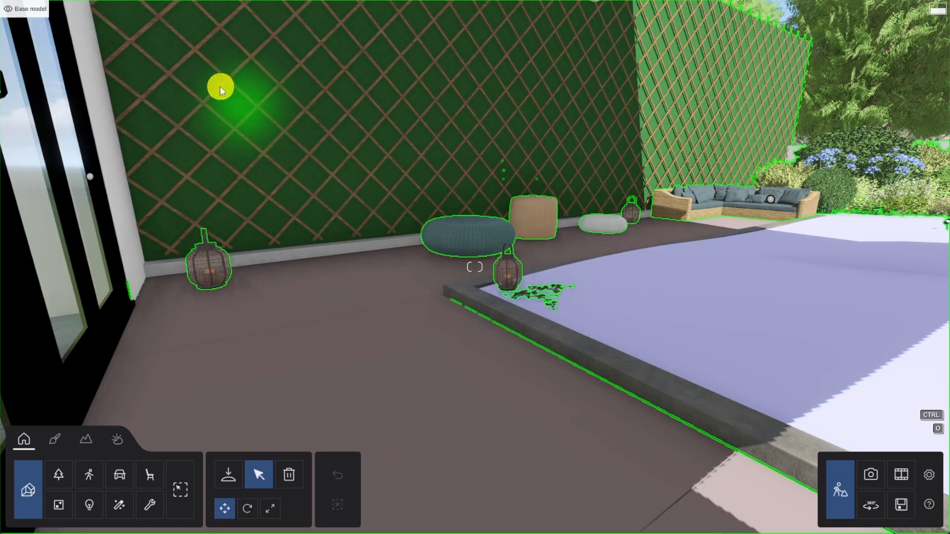
Return to the build scene, make the People layer active and start placing people and animals.
{"action": "mouse_move", "coordinate": [178, 31]}
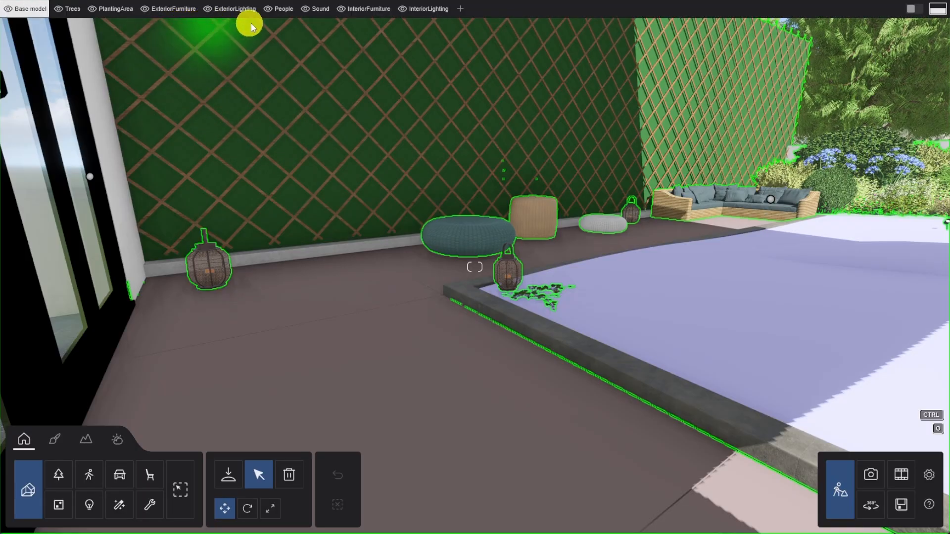
{"action": "left_click", "coordinate": [286, 14]}
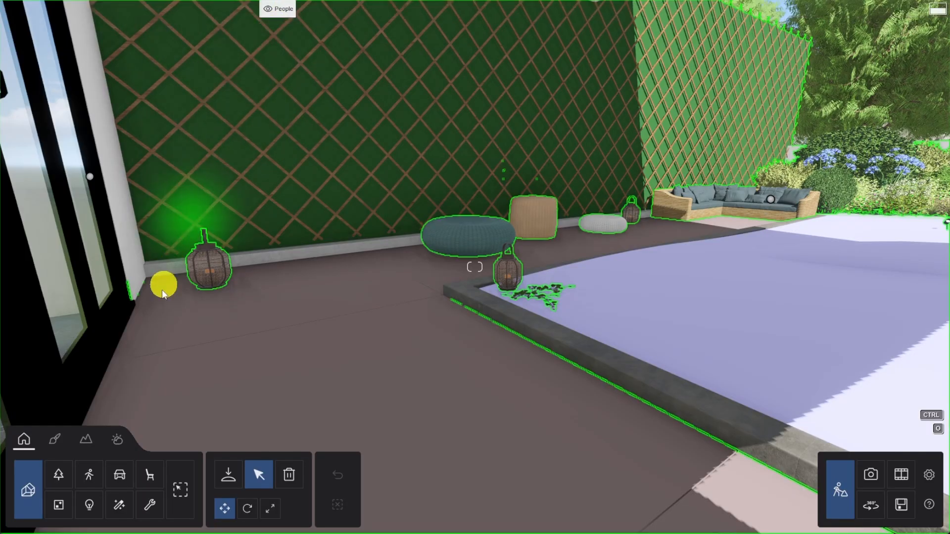
{"action": "left_click", "coordinate": [91, 475]}
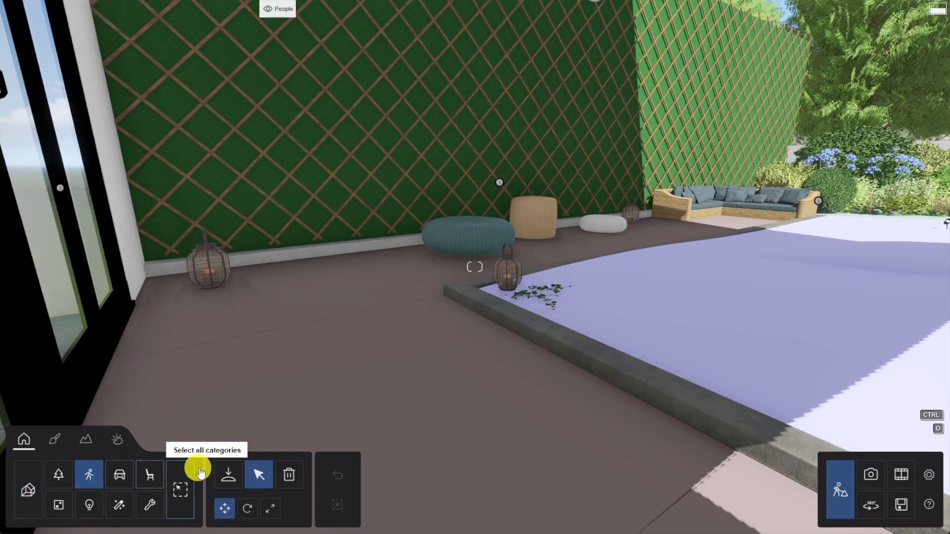
{"action": "left_click", "coordinate": [228, 475]}
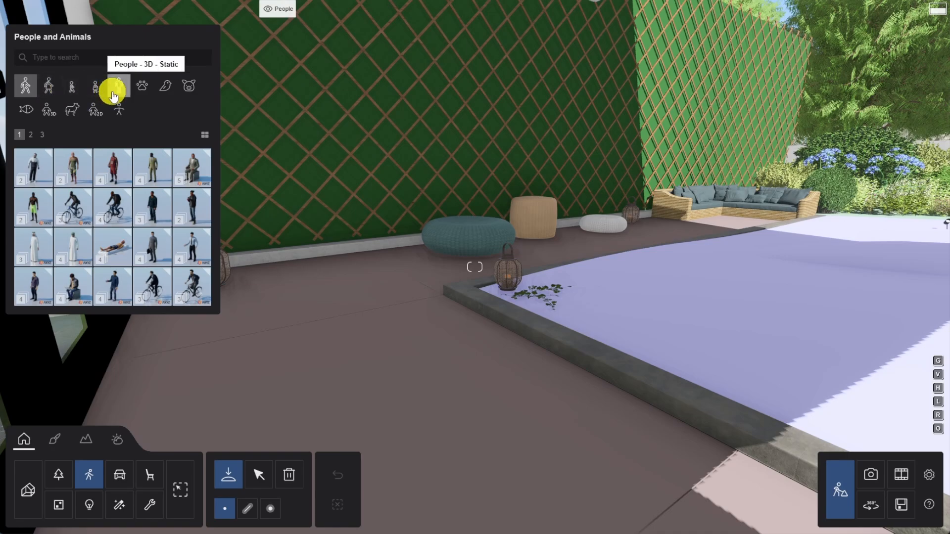
Place the seated Woman Caucasian 0015 Magazine from the Women - 3D category on the corner sofa and orient her.
{"action": "left_click", "coordinate": [52, 92]}
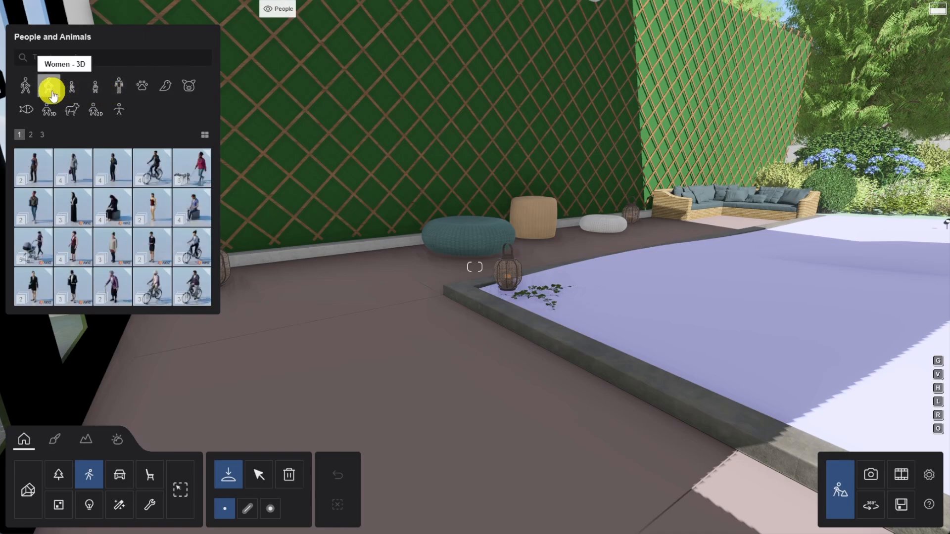
{"action": "left_click", "coordinate": [34, 135]}
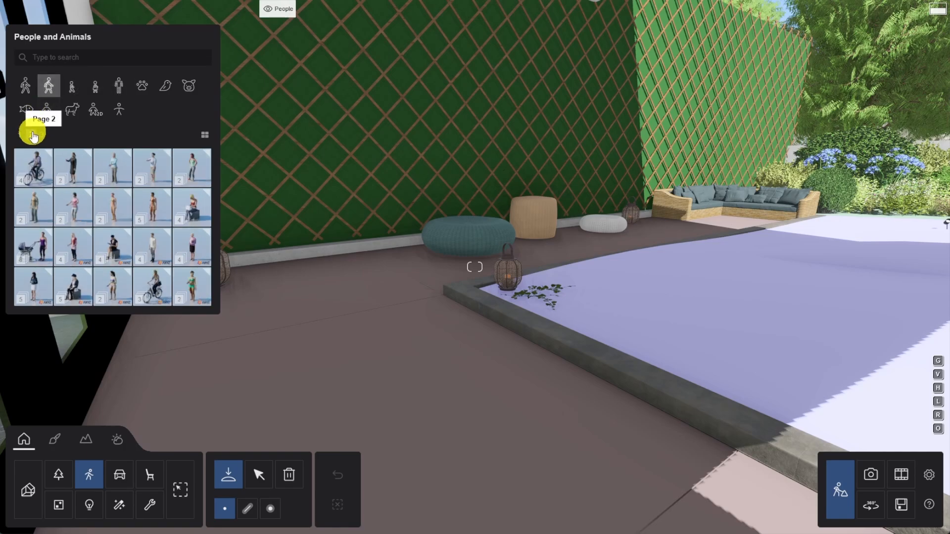
{"action": "left_click", "coordinate": [153, 245]}
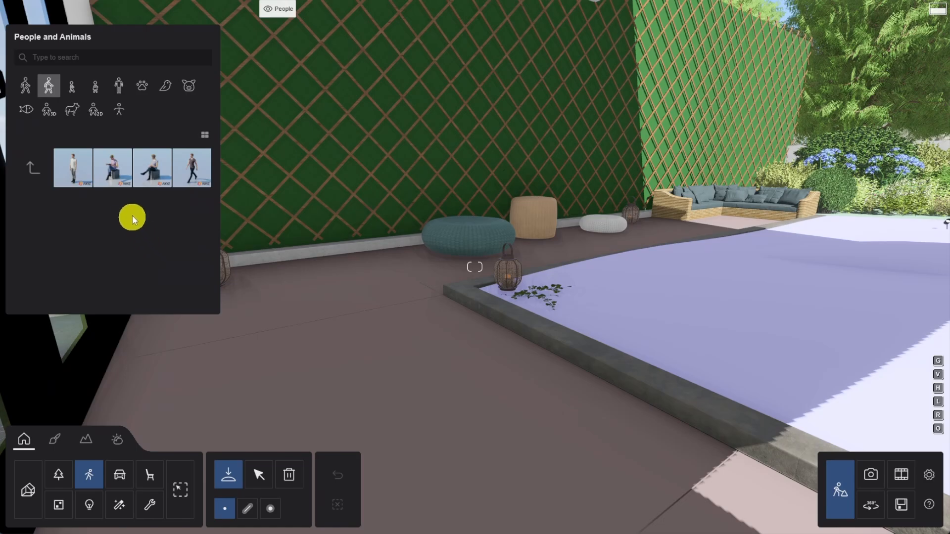
{"action": "mouse_move", "coordinate": [106, 176]}
{"action": "left_click_drag", "start_coordinate": [110, 178], "coordinate": [713, 207]}
{"action": "key", "text": "r"}
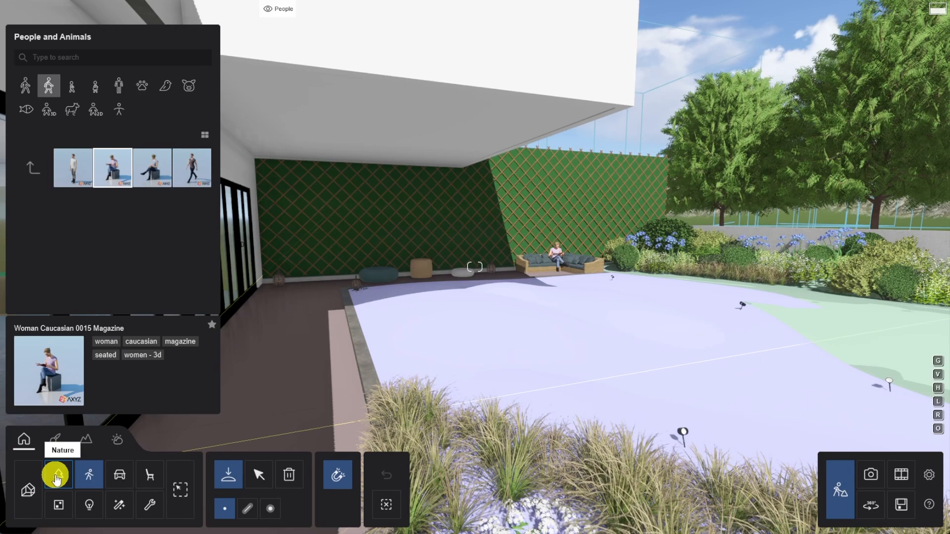
Place three Eucalyptus 008 trees from the Oceanic collection of Fine-detail trees in the open area beside the terrace.
{"action": "left_click", "coordinate": [57, 476]}
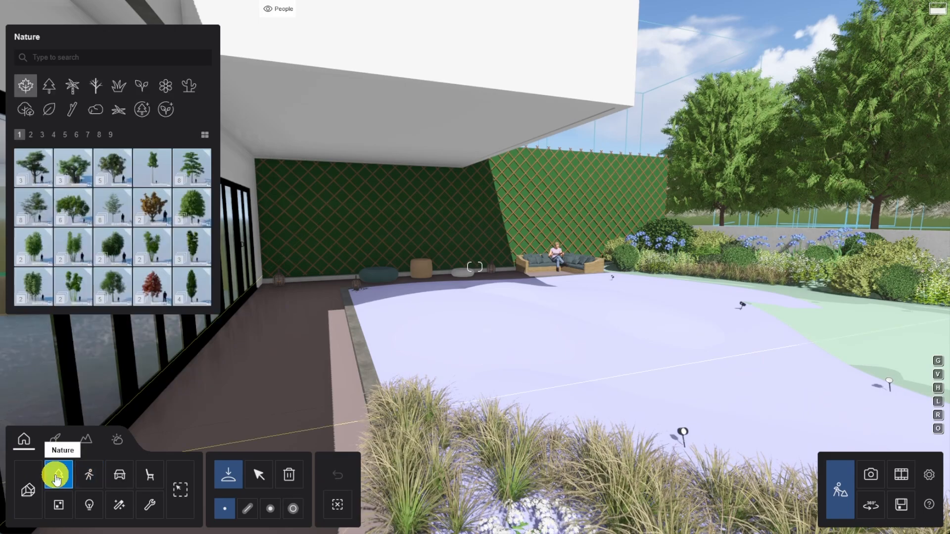
{"action": "left_click", "coordinate": [144, 109]}
{"action": "left_click", "coordinate": [30, 136]}
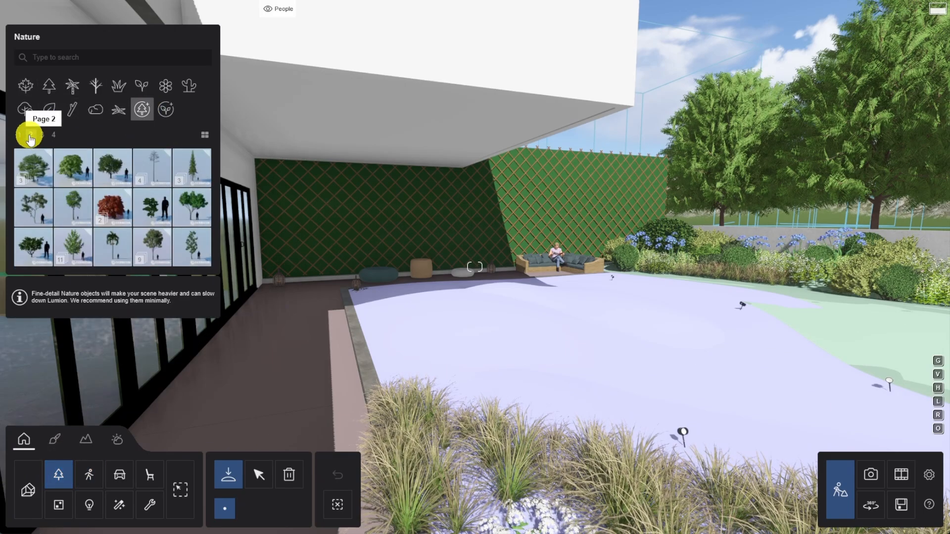
{"action": "left_click", "coordinate": [41, 136]}
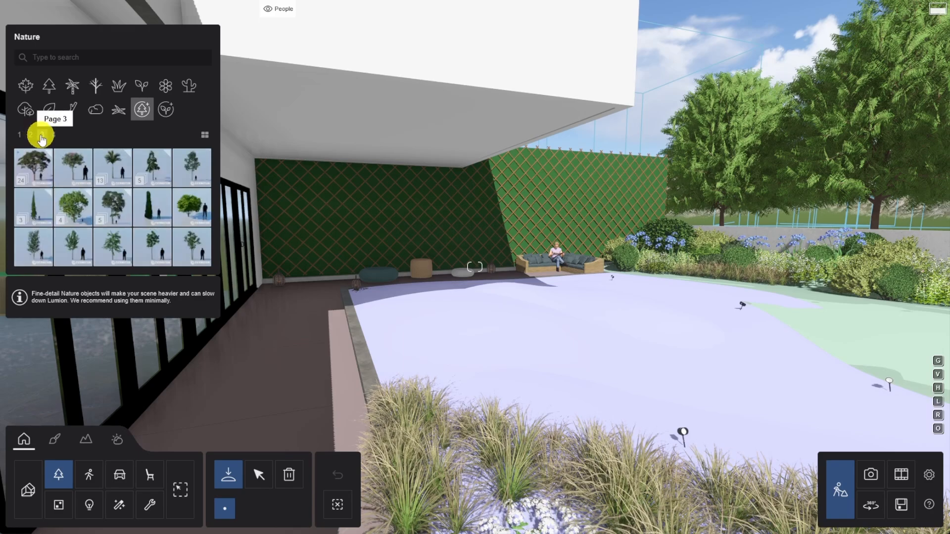
{"action": "left_click", "coordinate": [34, 166]}
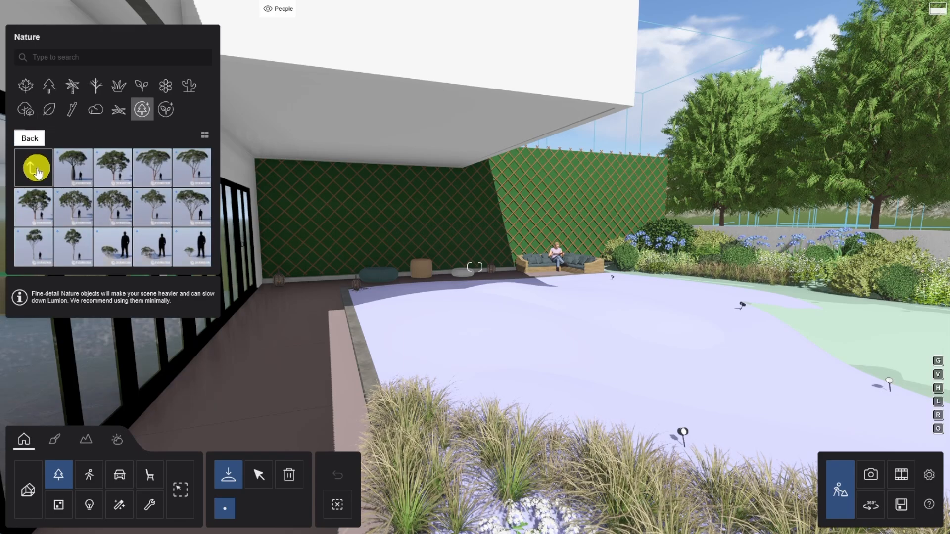
{"action": "mouse_move", "coordinate": [132, 201]}
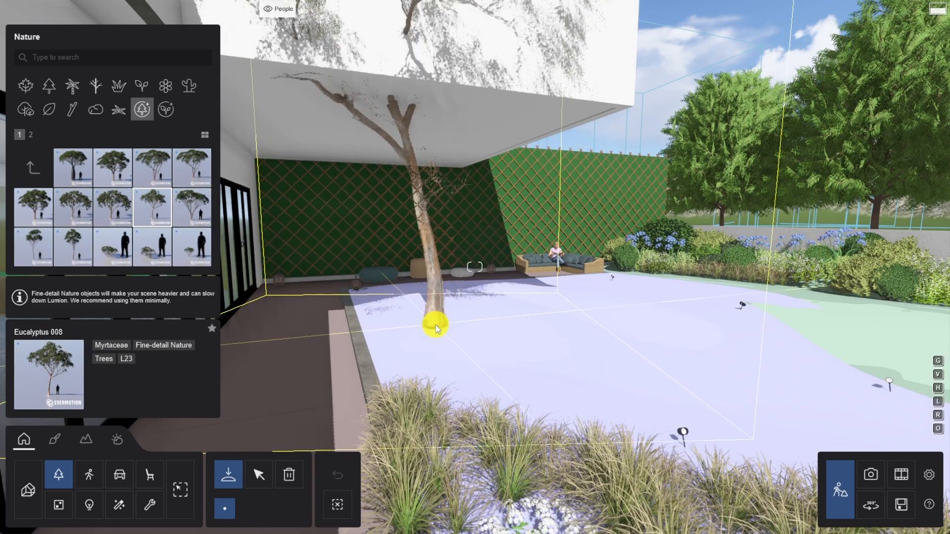
{"action": "left_click", "coordinate": [435, 325]}
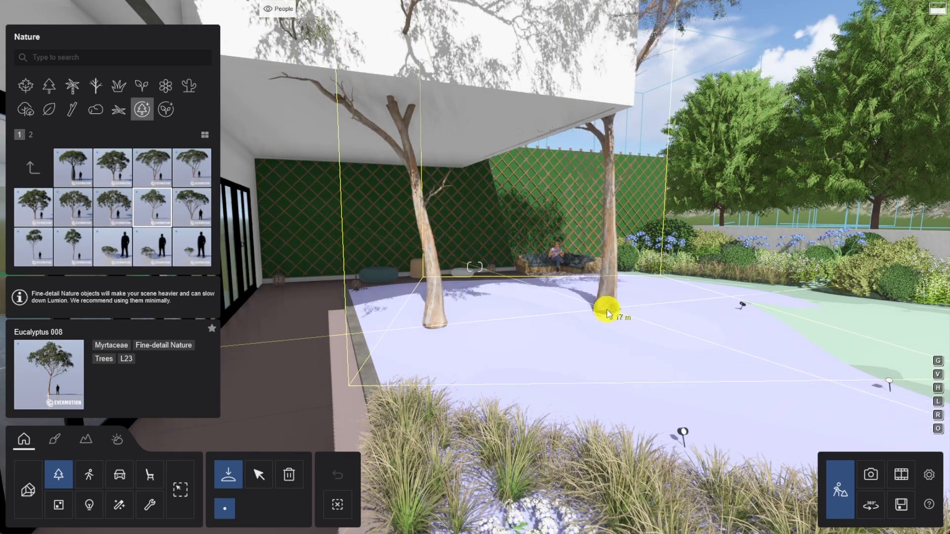
{"action": "left_click", "coordinate": [602, 309]}
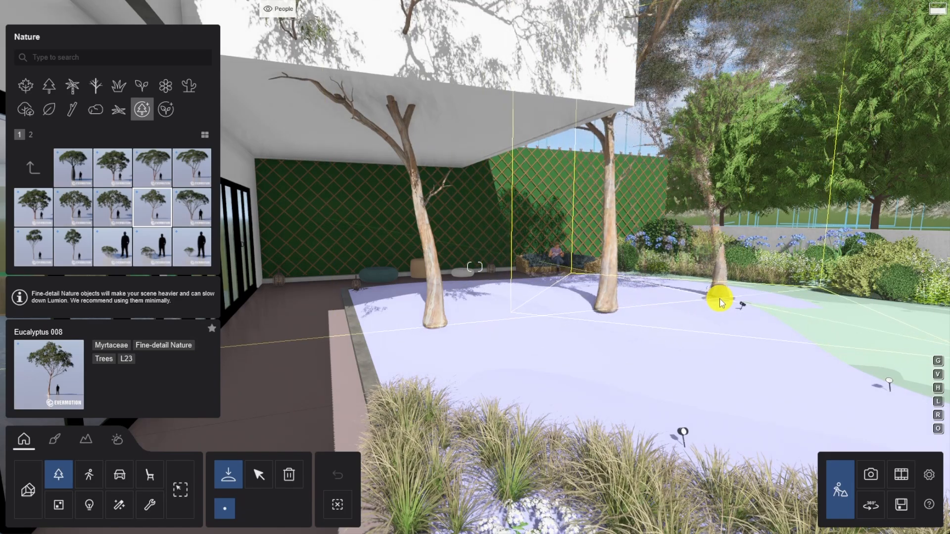
{"action": "left_click", "coordinate": [718, 301]}
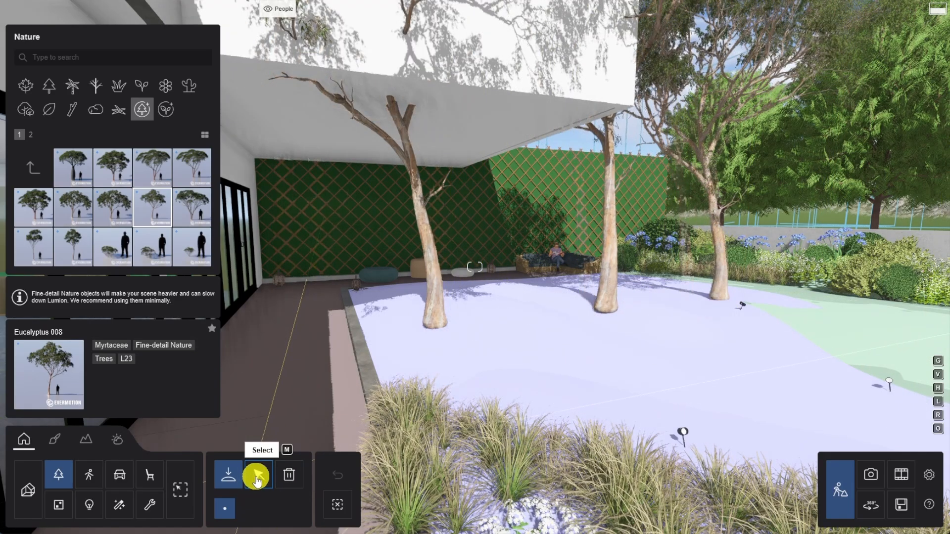
Select all three eucalyptus trees and move them behind the trellis wall, to about X 22.93, Y 0.52, Z -7.09 m.
{"action": "left_click", "coordinate": [259, 475]}
{"action": "left_click", "coordinate": [608, 313], "text": "ctrl"}
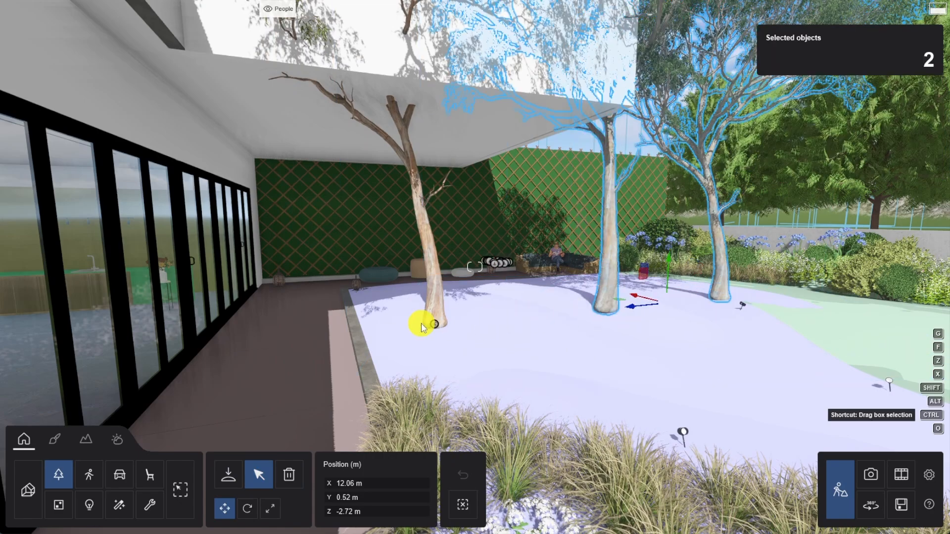
{"action": "left_click", "coordinate": [430, 321], "text": "ctrl"}
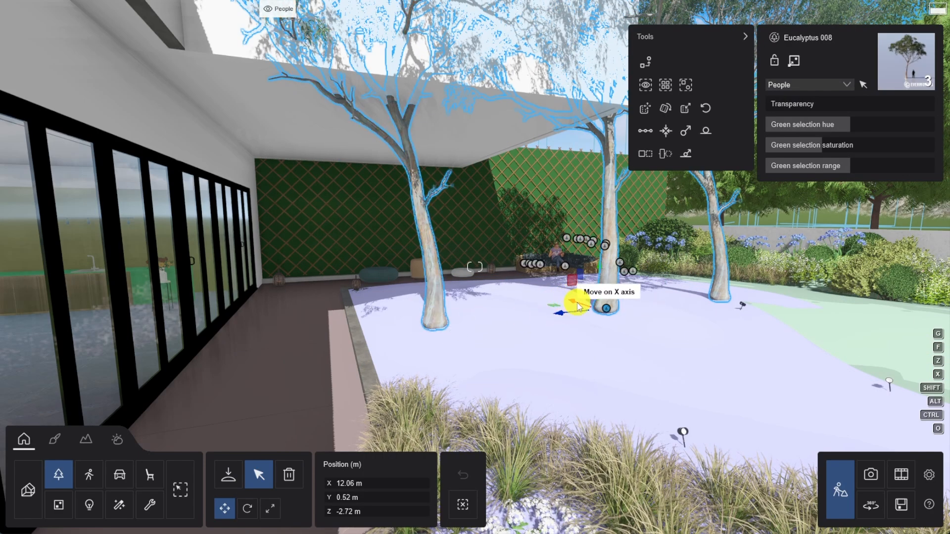
{"action": "left_click_drag", "start_coordinate": [578, 307], "coordinate": [496, 268]}
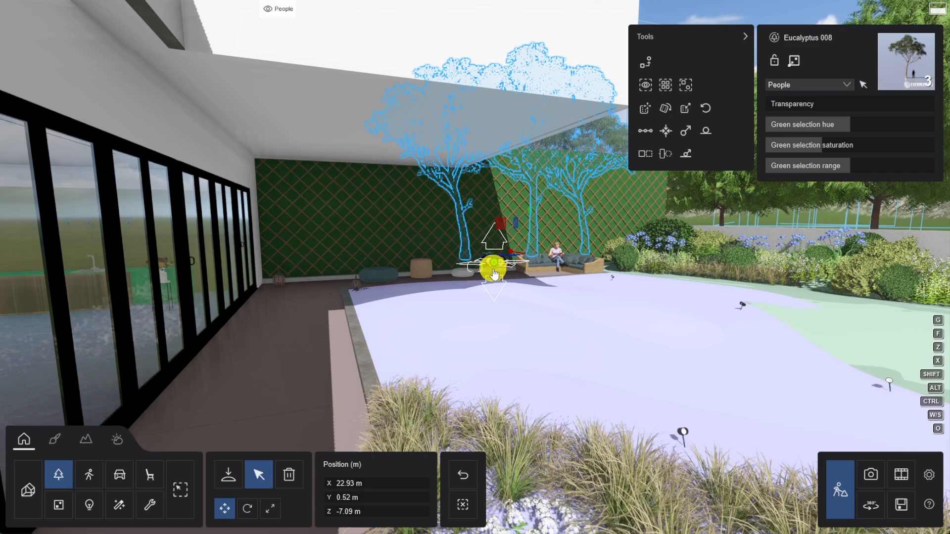
Assign the three selected eucalyptus trees to the Trees layer and clear the selection.
{"action": "key", "text": "d"}
{"action": "right_click_drag", "start_coordinate": [492, 270], "coordinate": [490, 267]}
{"action": "left_click", "coordinate": [806, 85]}
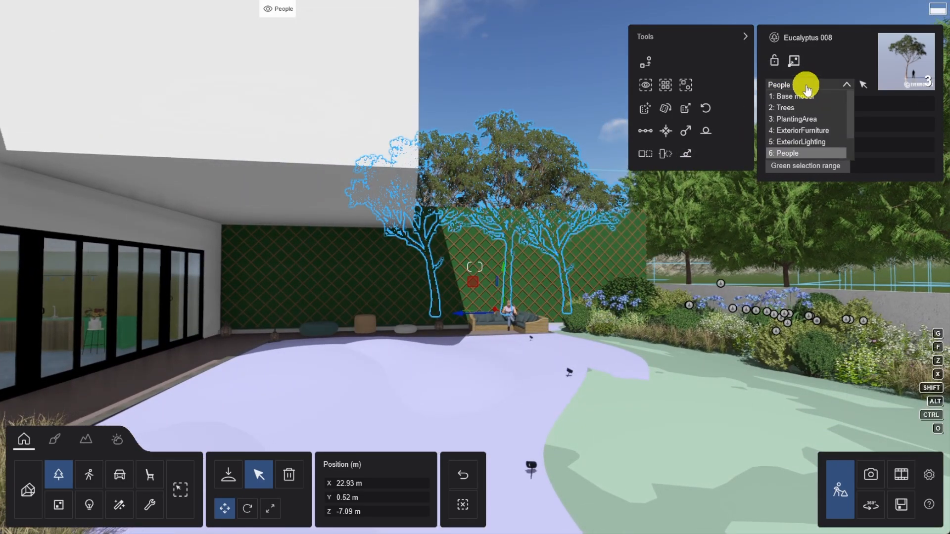
{"action": "left_click", "coordinate": [794, 109]}
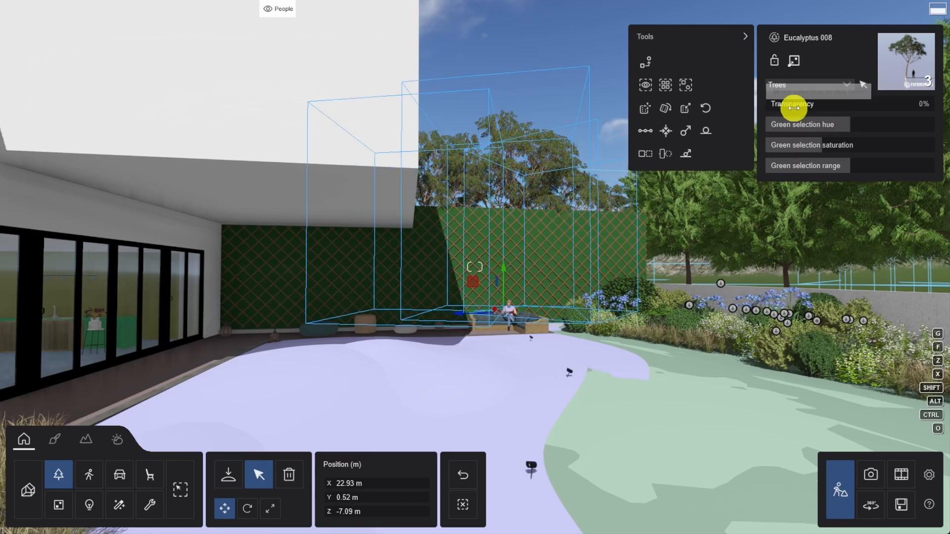
{"action": "left_click", "coordinate": [463, 504]}
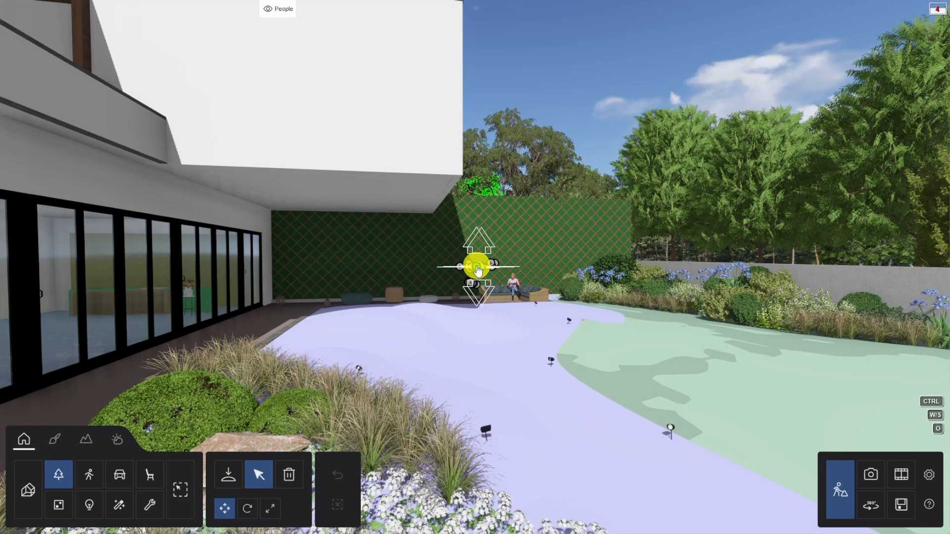
Apply the Bricks 024 material from the Bricks collection of Stone materials to the Wall_Foliage surface behind the corner sofa.
{"action": "key", "text": "w"}
{"action": "key", "text": "w"}
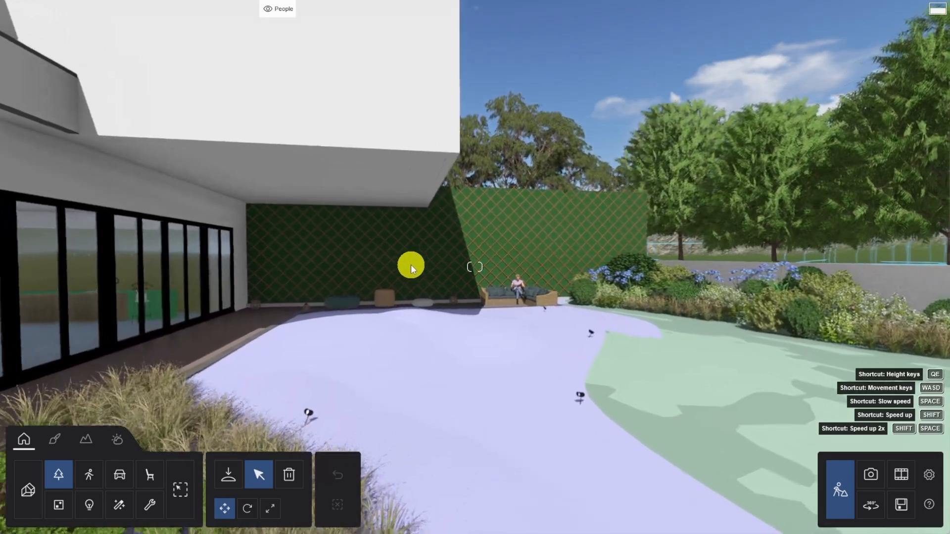
{"action": "key", "text": "w"}
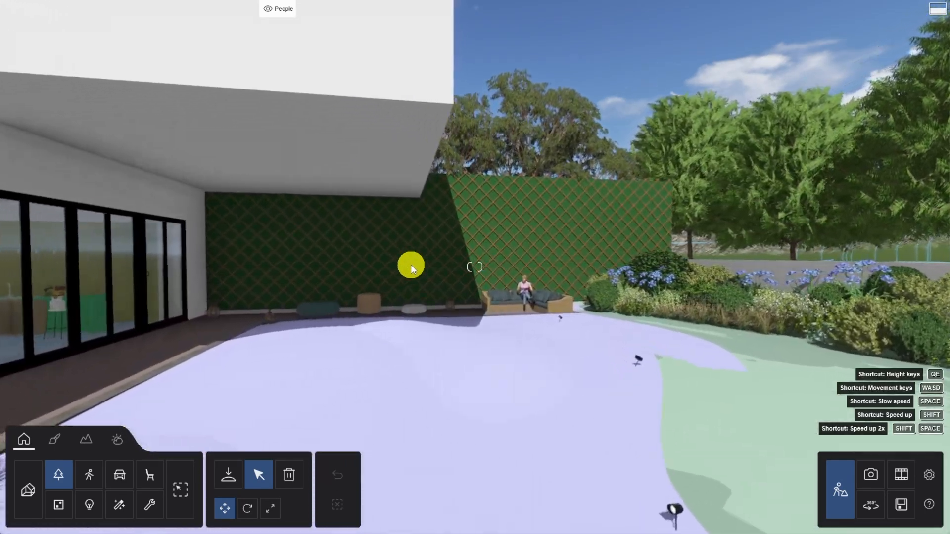
{"action": "key", "text": "w"}
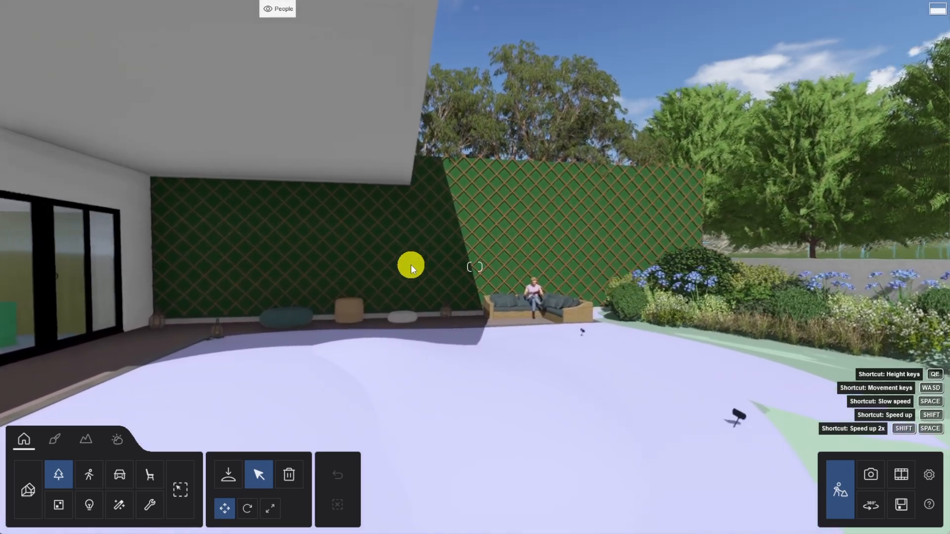
{"action": "key", "text": "w"}
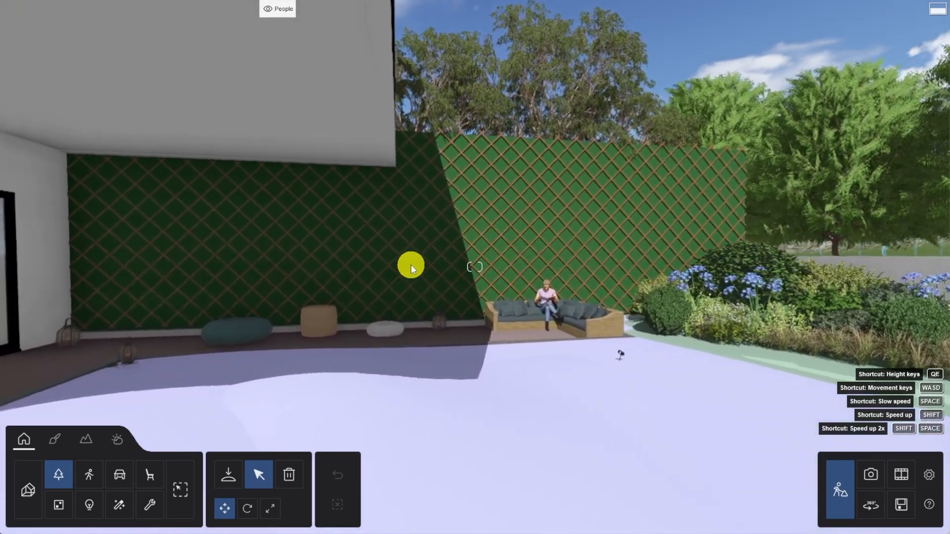
{"action": "key", "text": "w"}
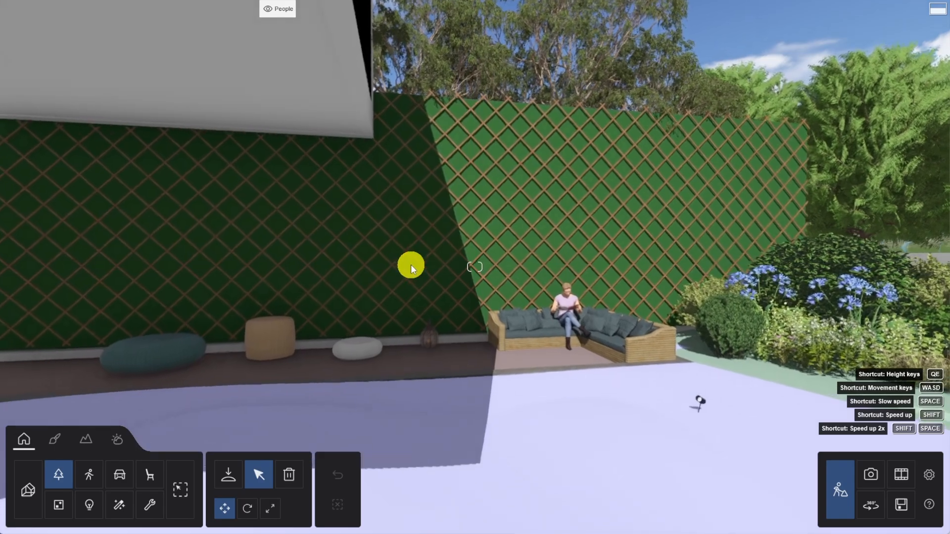
{"action": "key", "text": "w"}
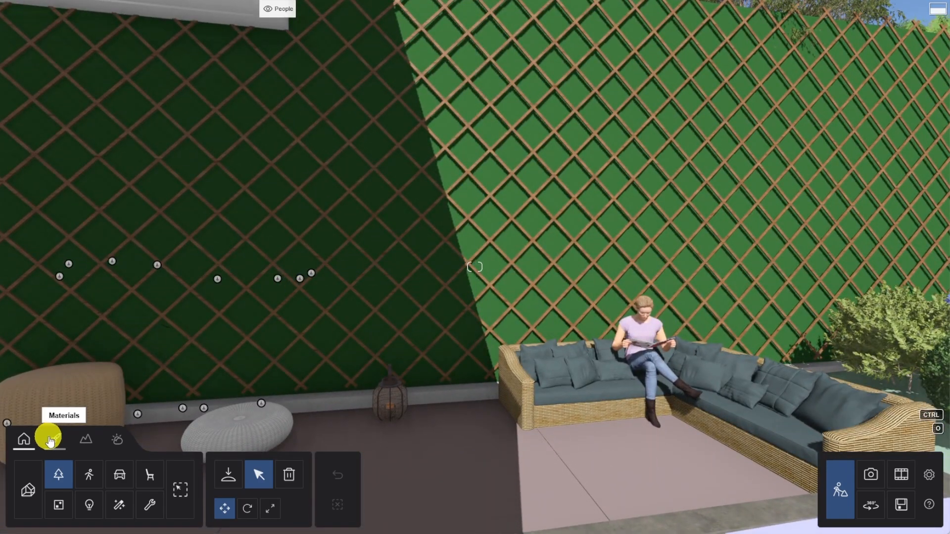
{"action": "left_click", "coordinate": [54, 439]}
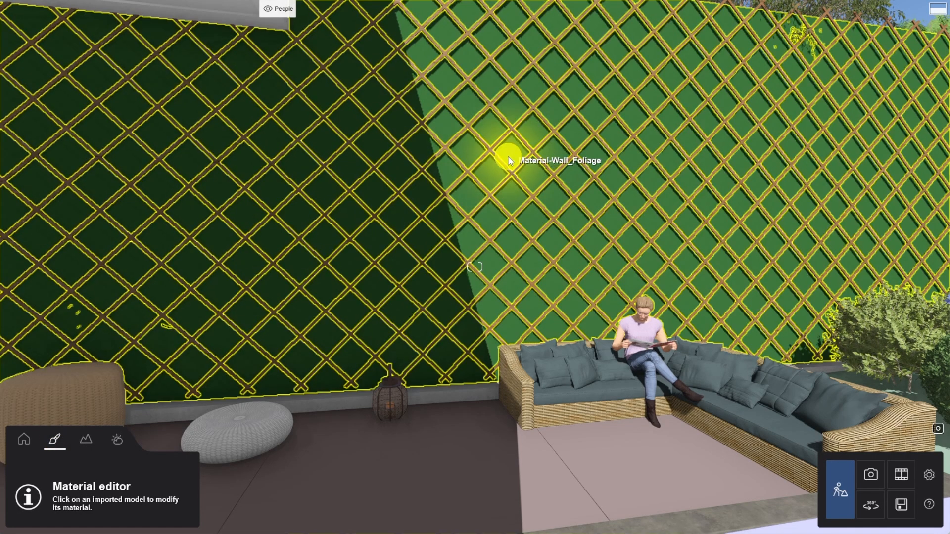
{"action": "left_click", "coordinate": [510, 157]}
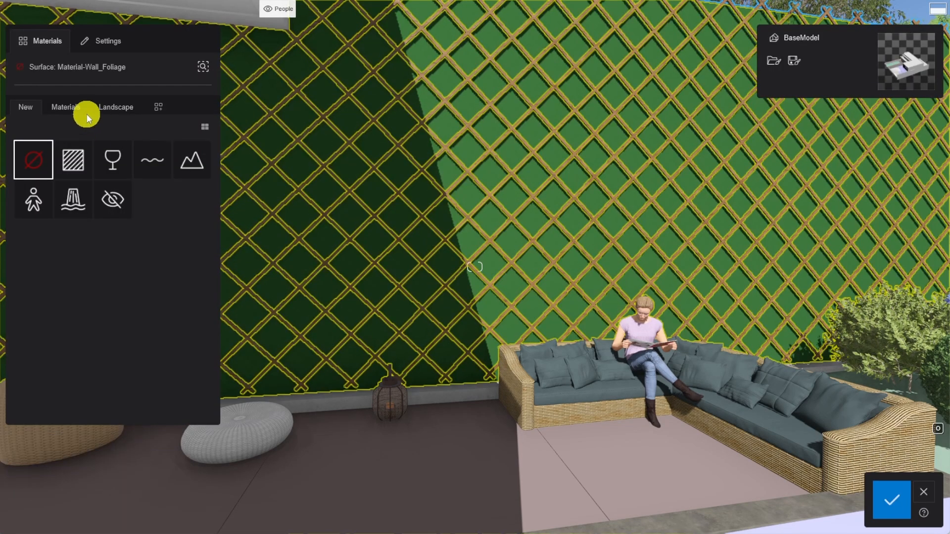
{"action": "left_click", "coordinate": [69, 108]}
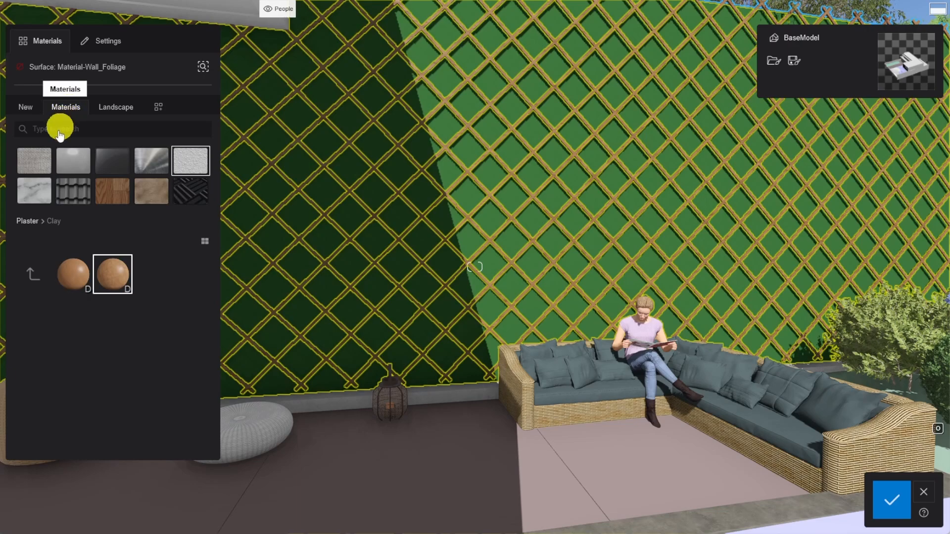
{"action": "left_click", "coordinate": [35, 197]}
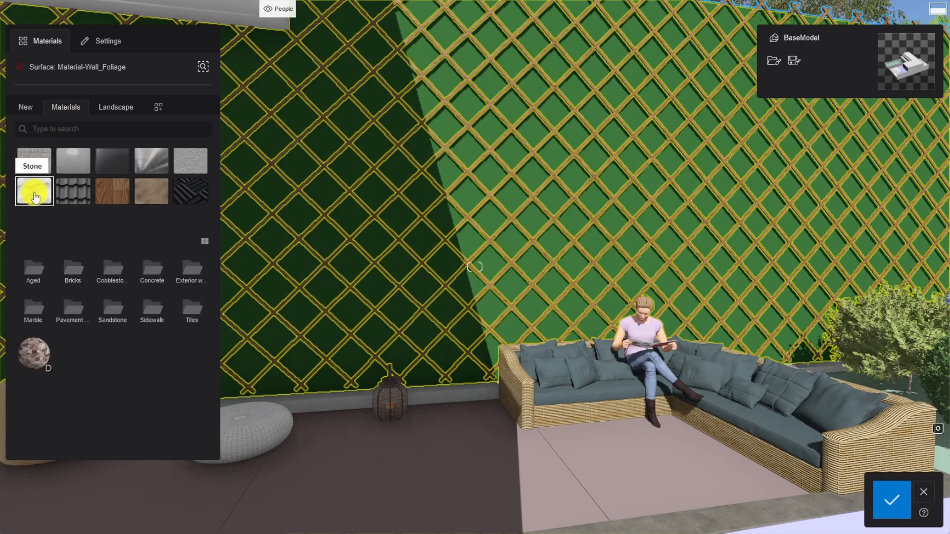
{"action": "left_click", "coordinate": [76, 269]}
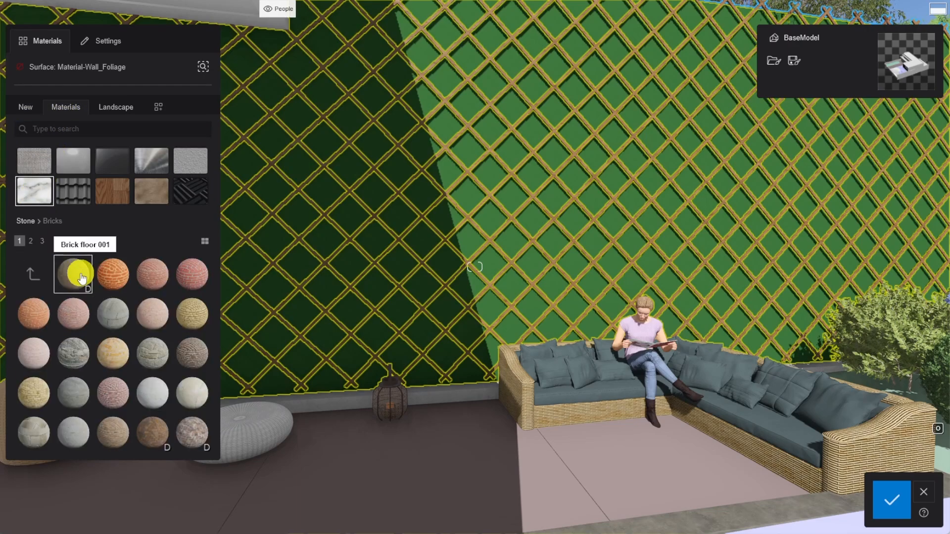
{"action": "left_click", "coordinate": [31, 241]}
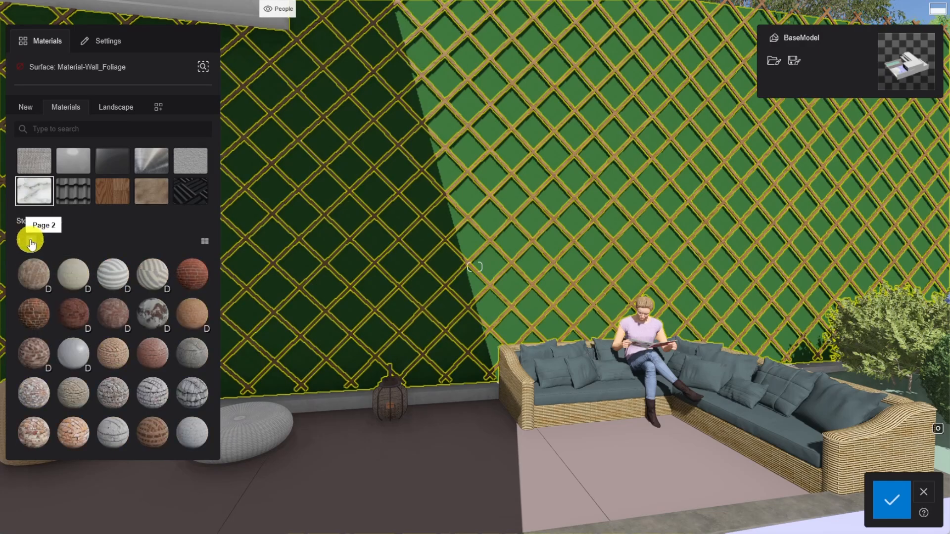
{"action": "left_click", "coordinate": [69, 277]}
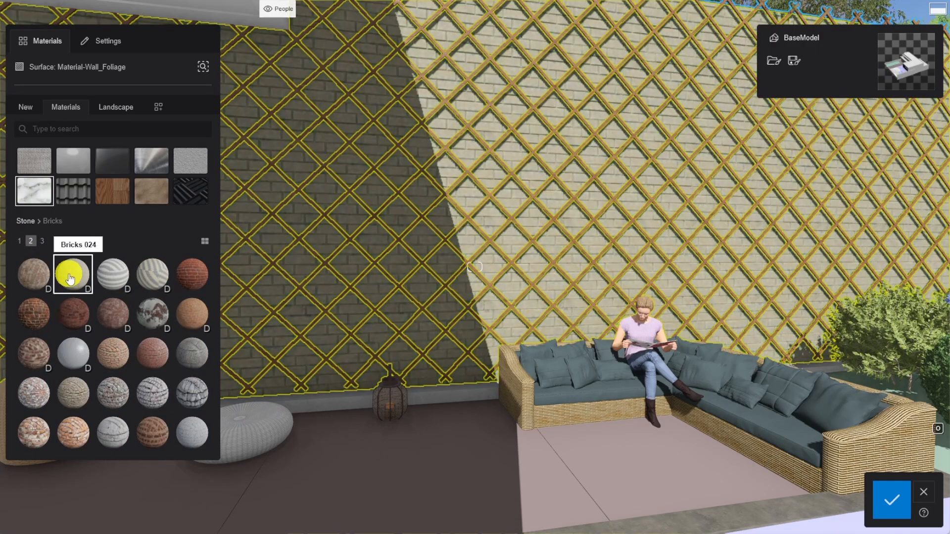
Change the brick wall material's color to dark grey and reduce its texture strength to a little over half.
{"action": "left_click", "coordinate": [90, 41]}
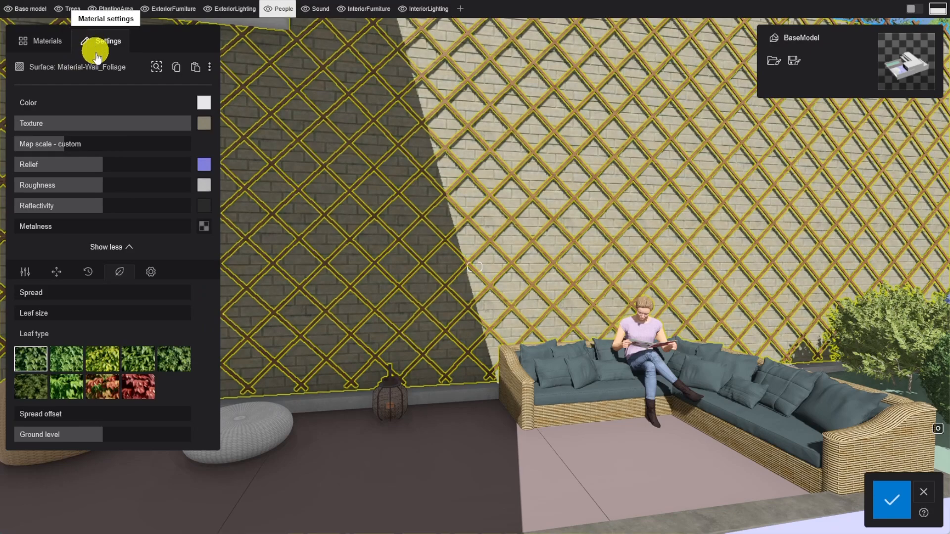
{"action": "left_click", "coordinate": [202, 104]}
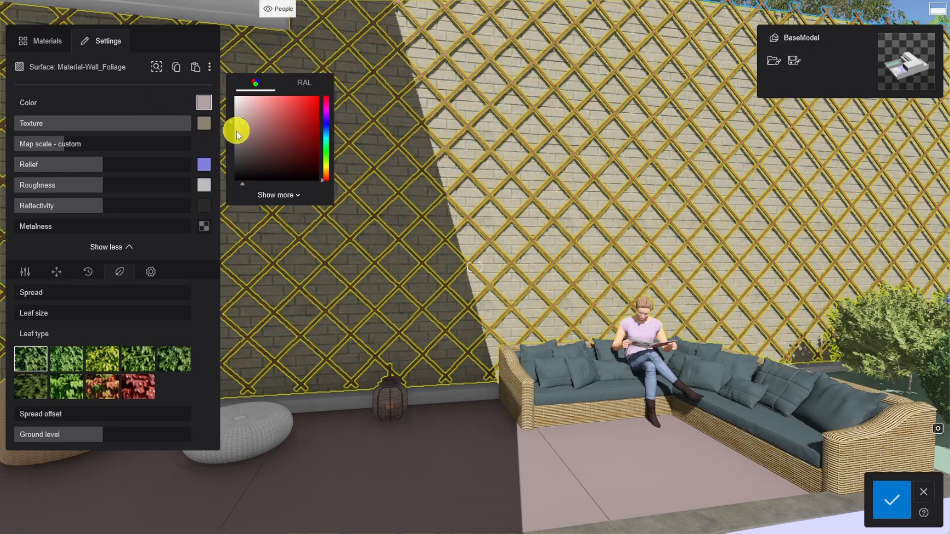
{"action": "left_click_drag", "start_coordinate": [224, 153], "coordinate": [220, 160]}
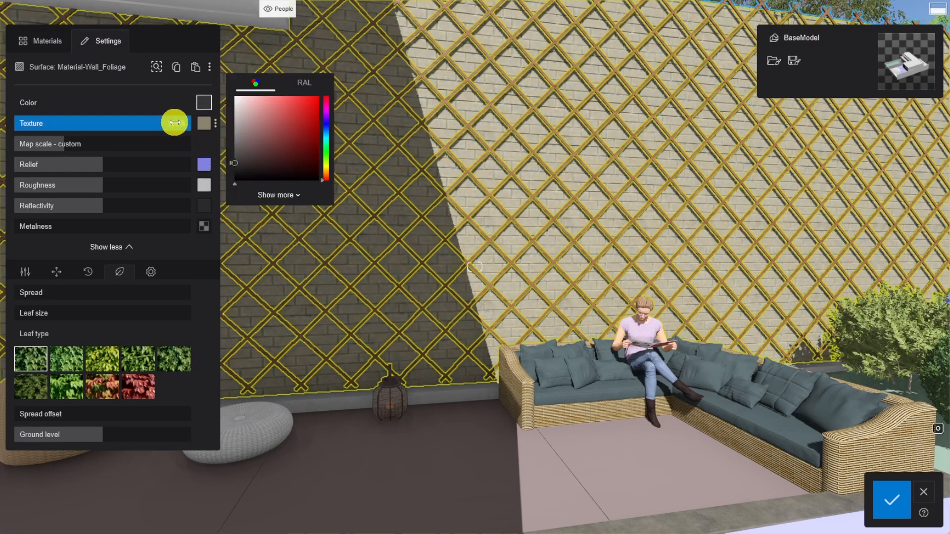
{"action": "left_click_drag", "start_coordinate": [174, 125], "coordinate": [118, 123]}
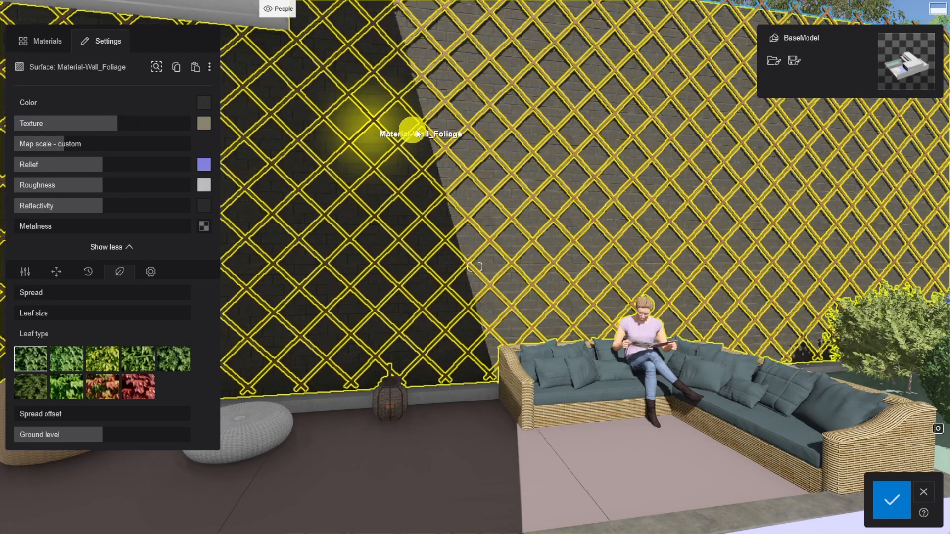
Select the trellis lattice material Wood_2 and raise its foliage spread until leaves cover most of the wall.
{"action": "left_click", "coordinate": [465, 126]}
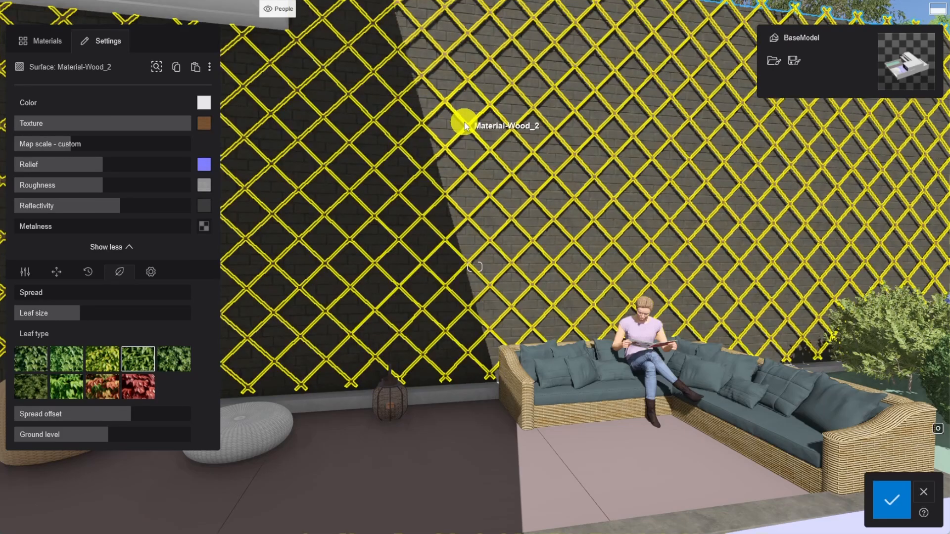
{"action": "key", "text": "w"}
{"action": "right_click_drag", "start_coordinate": [511, 229], "coordinate": [511, 228]}
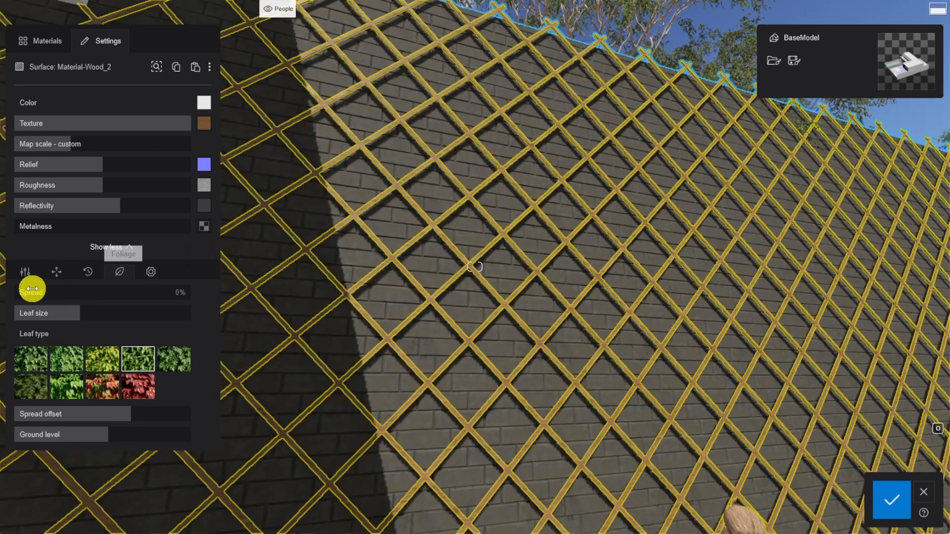
{"action": "left_click_drag", "start_coordinate": [28, 292], "coordinate": [170, 293]}
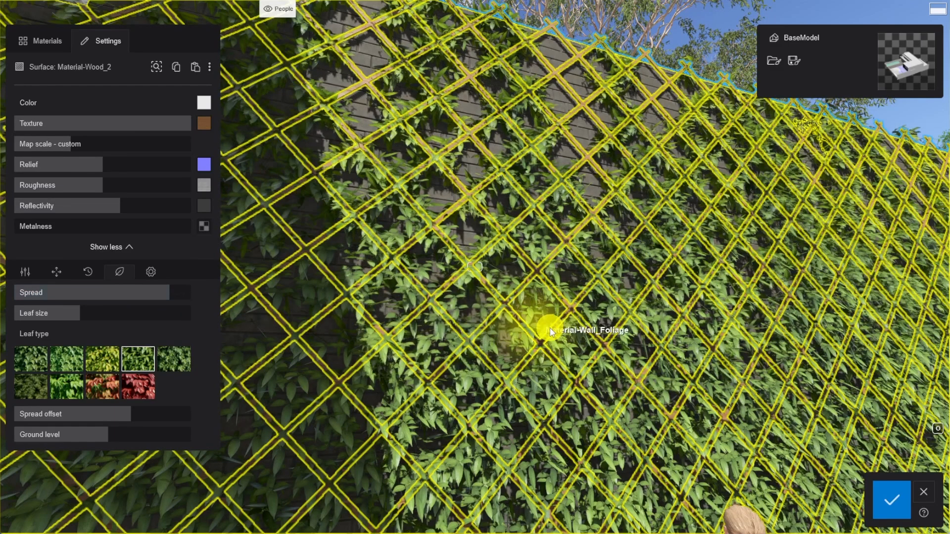
Load Concrete032_4K_Color as the terrace pavement material's texture and set its map scale to 4.5 m.
{"action": "key", "text": "s"}
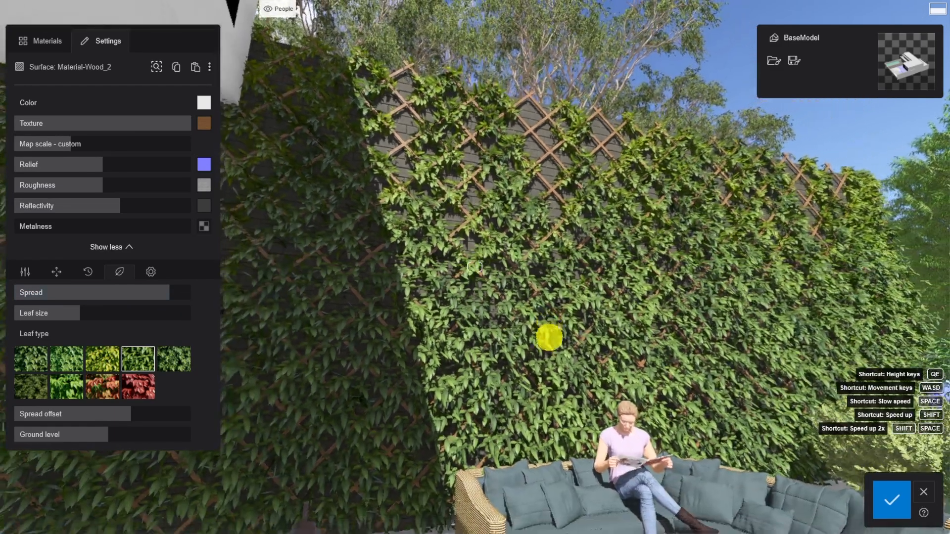
{"action": "right_click_drag", "start_coordinate": [549, 338], "coordinate": [549, 333]}
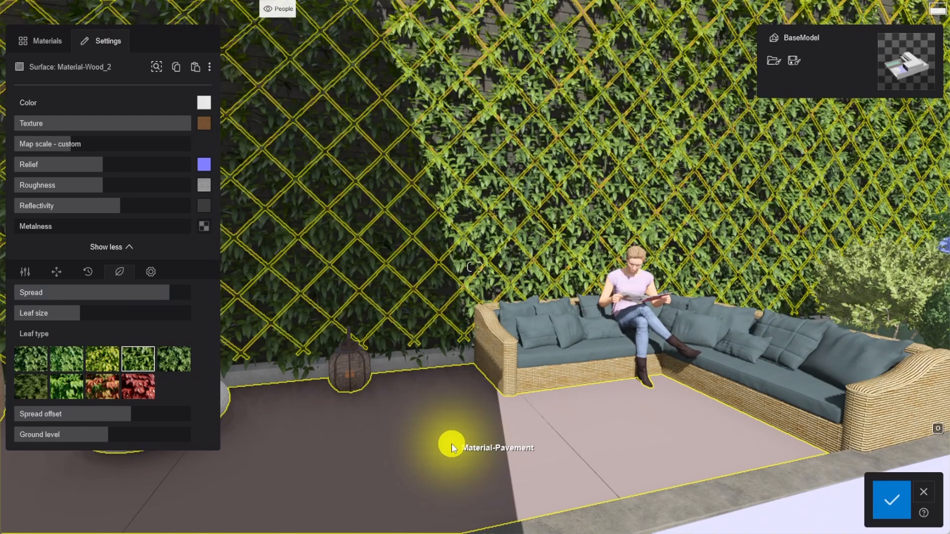
{"action": "left_click", "coordinate": [451, 443]}
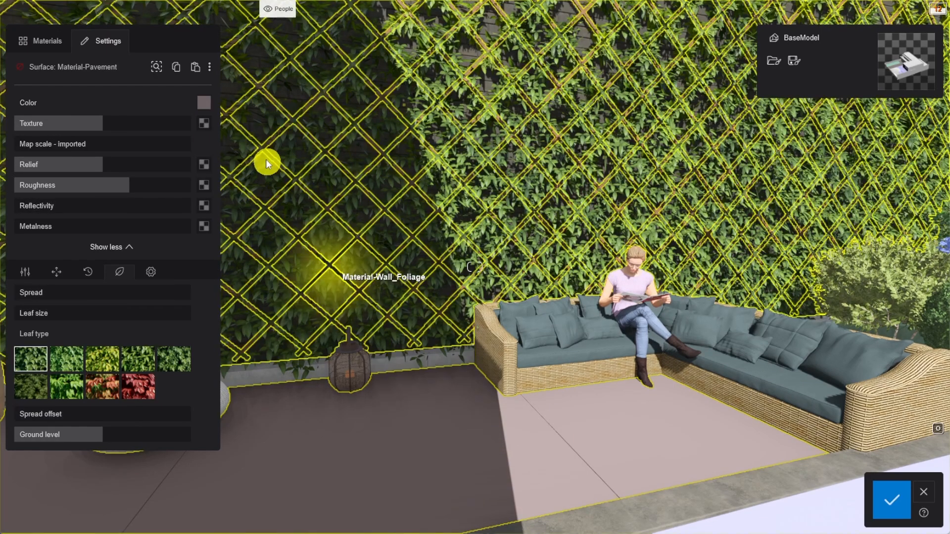
{"action": "left_click", "coordinate": [205, 127]}
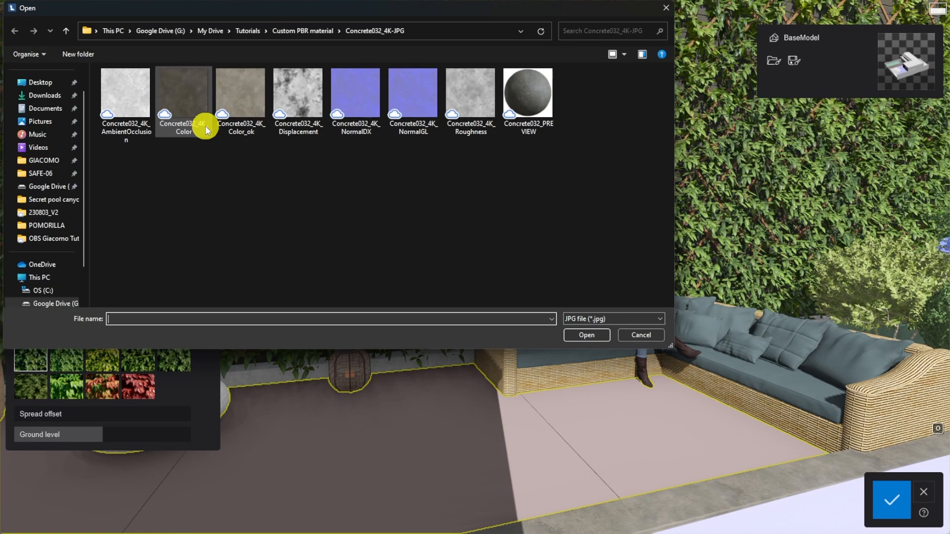
{"action": "double_click", "coordinate": [192, 92]}
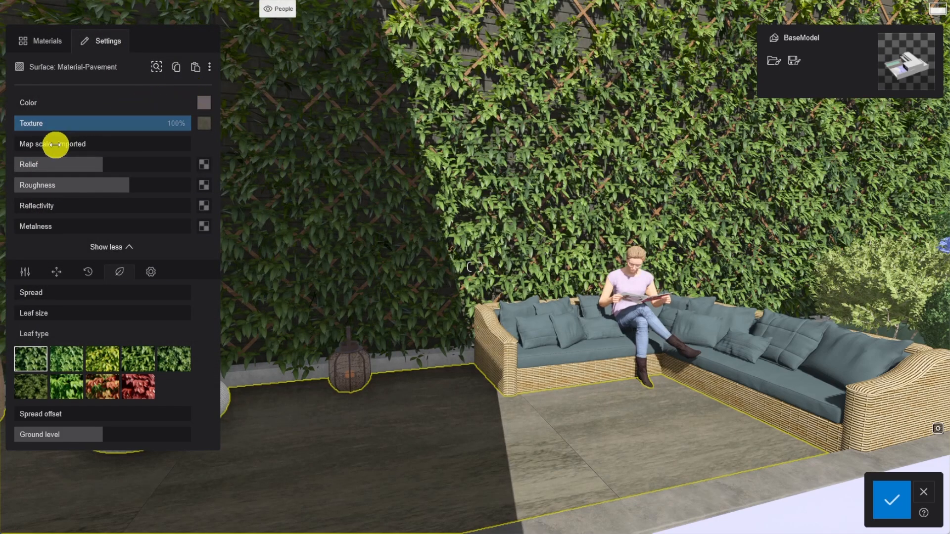
{"action": "left_click_drag", "start_coordinate": [55, 145], "coordinate": [78, 147]}
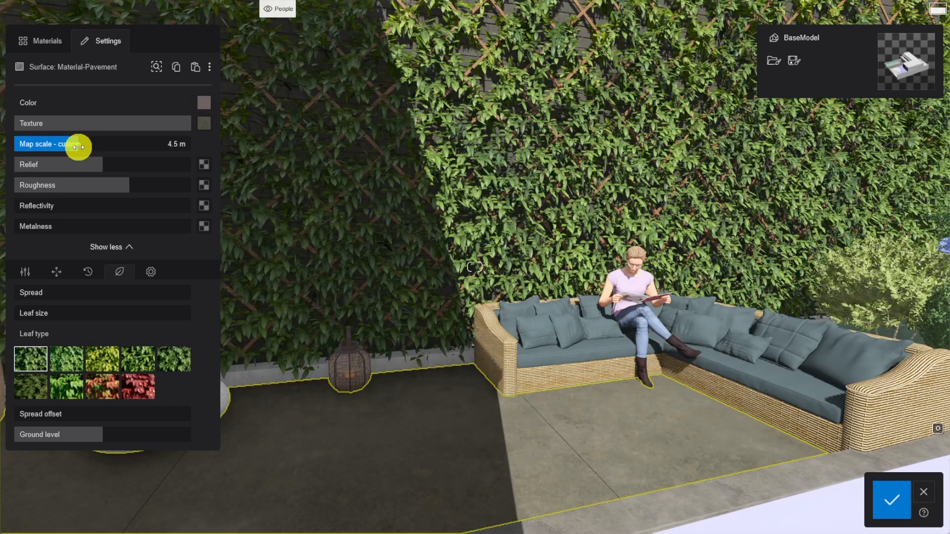
Load Concrete032_4K_NormalDX as the pavement's relief map and Concrete032_4K_Roughness as its roughness map.
{"action": "left_click", "coordinate": [203, 164]}
{"action": "left_click", "coordinate": [364, 109]}
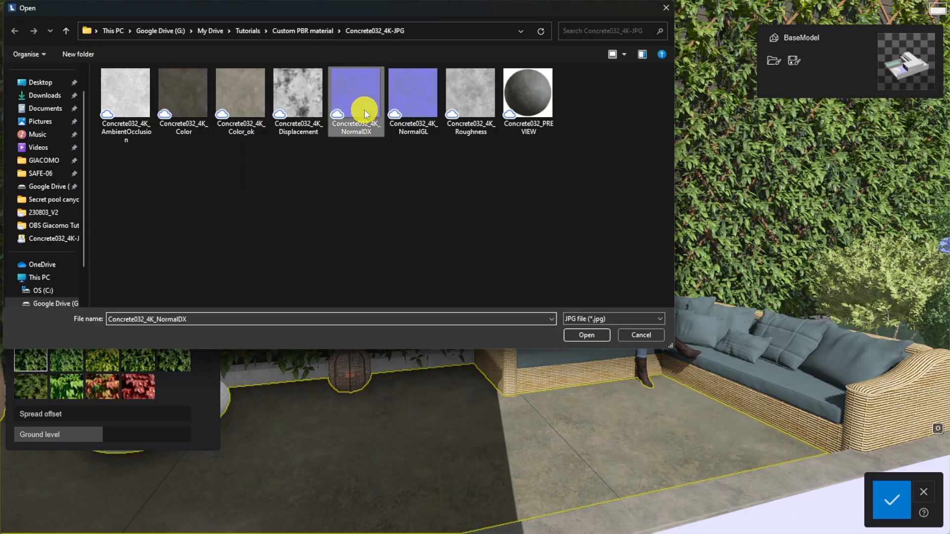
{"action": "double_click", "coordinate": [364, 108]}
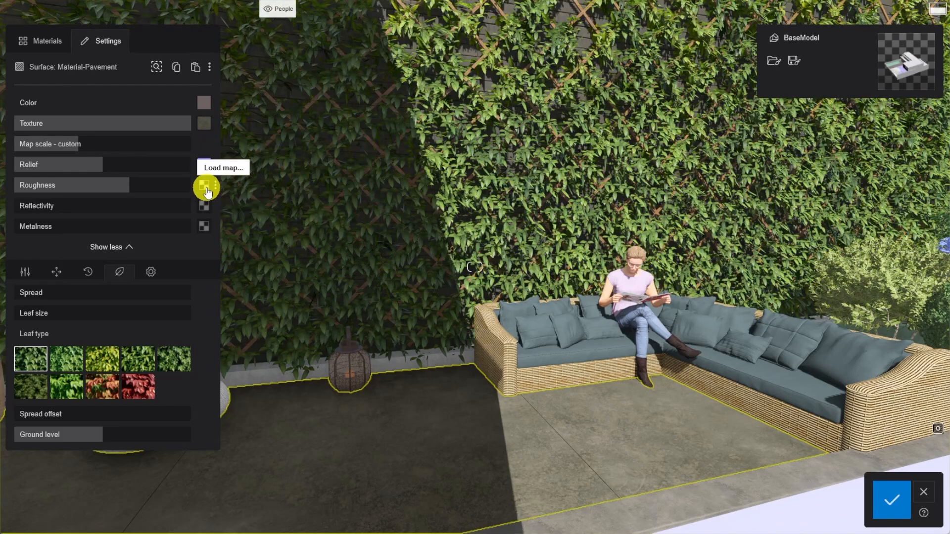
{"action": "left_click", "coordinate": [204, 185]}
{"action": "left_click", "coordinate": [471, 99]}
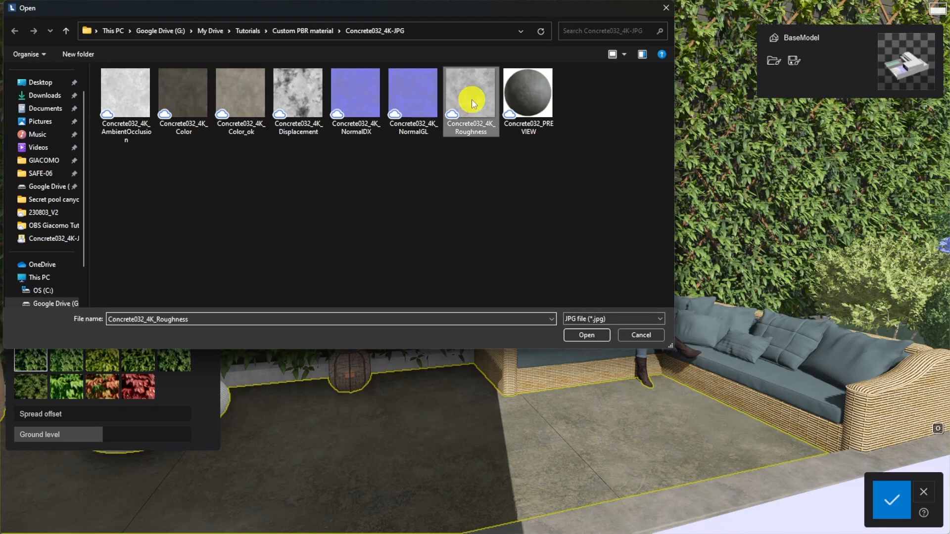
{"action": "double_click", "coordinate": [471, 99]}
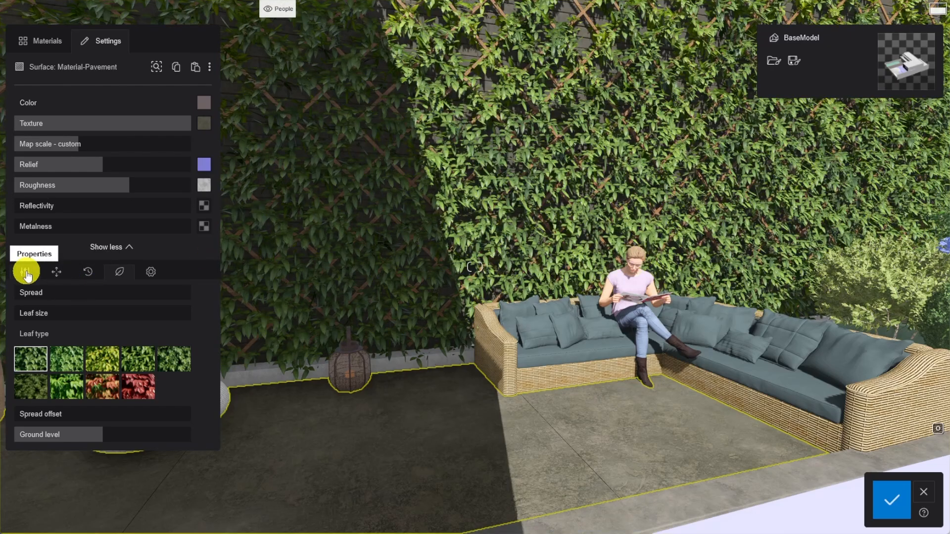
Load Concrete032_4K_Displacement as the pavement's displacement map and save the material changes.
{"action": "left_click", "coordinate": [25, 271]}
{"action": "left_click", "coordinate": [204, 311]}
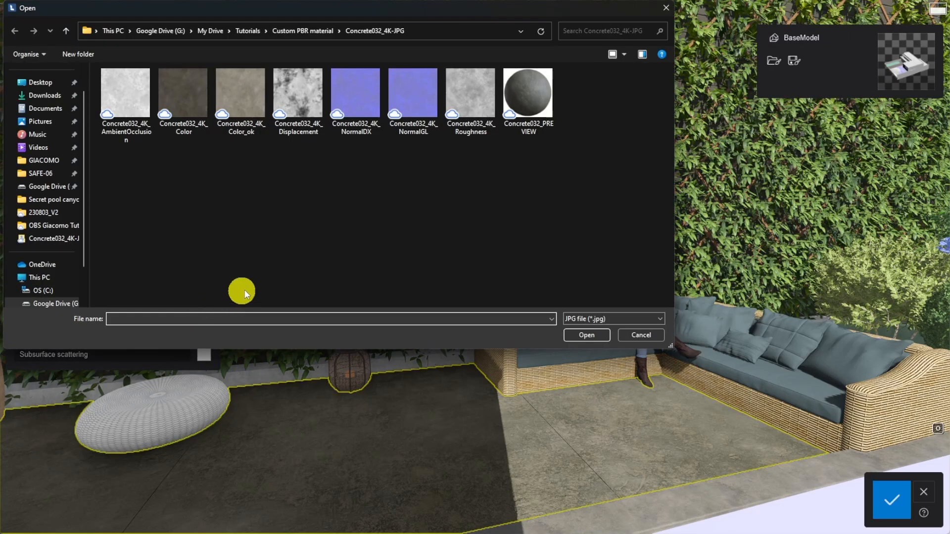
{"action": "left_click", "coordinate": [298, 99]}
{"action": "double_click", "coordinate": [299, 99]}
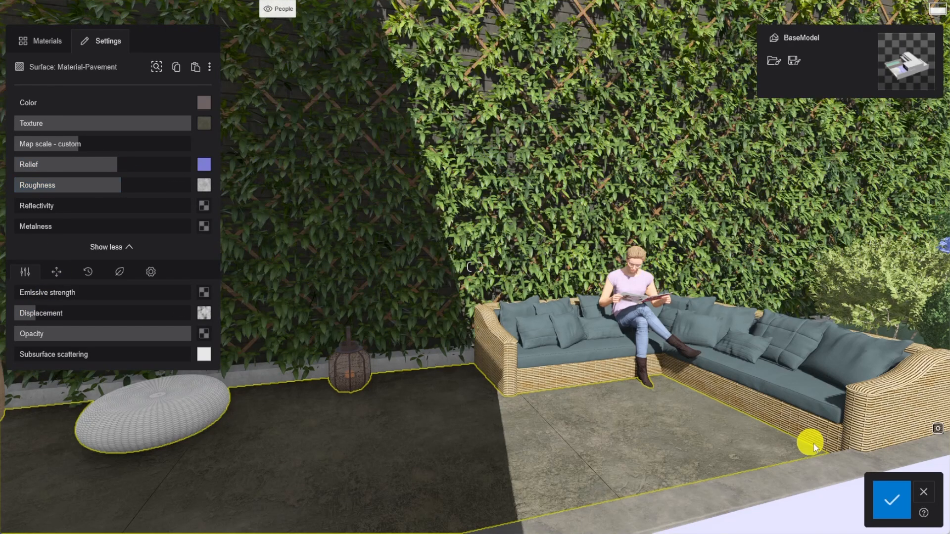
{"action": "left_click", "coordinate": [897, 504]}
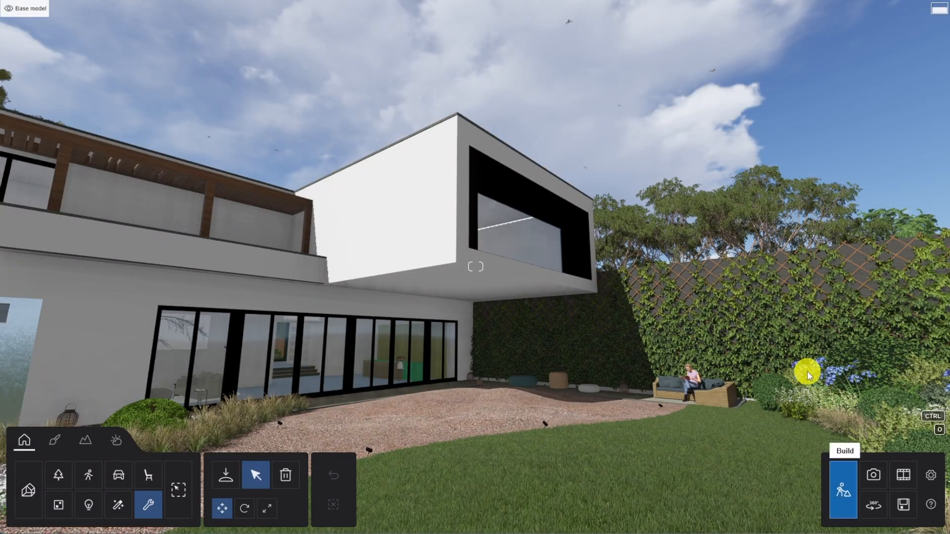
Enter movie mode and load the effect list Tutorial effects.lme onto clip 1.
{"action": "left_click", "coordinate": [903, 476]}
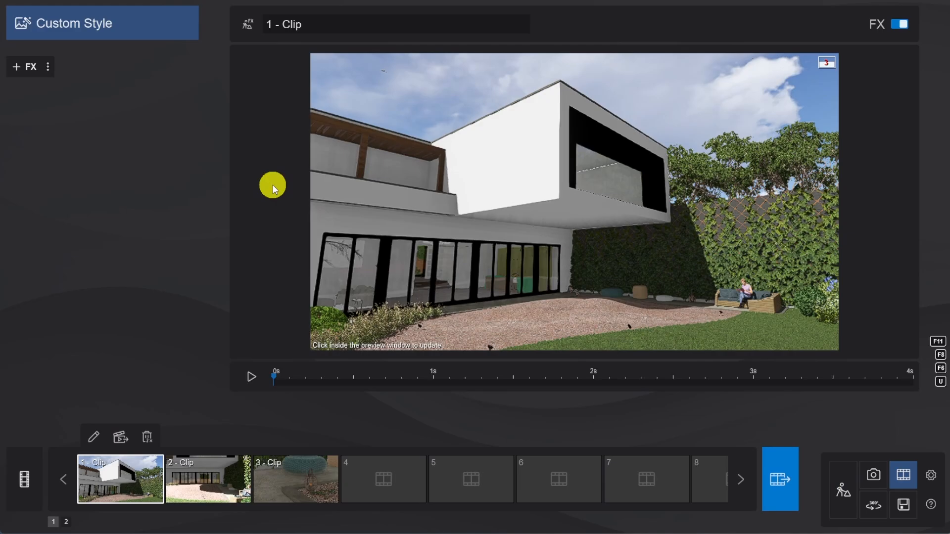
{"action": "left_click", "coordinate": [49, 68]}
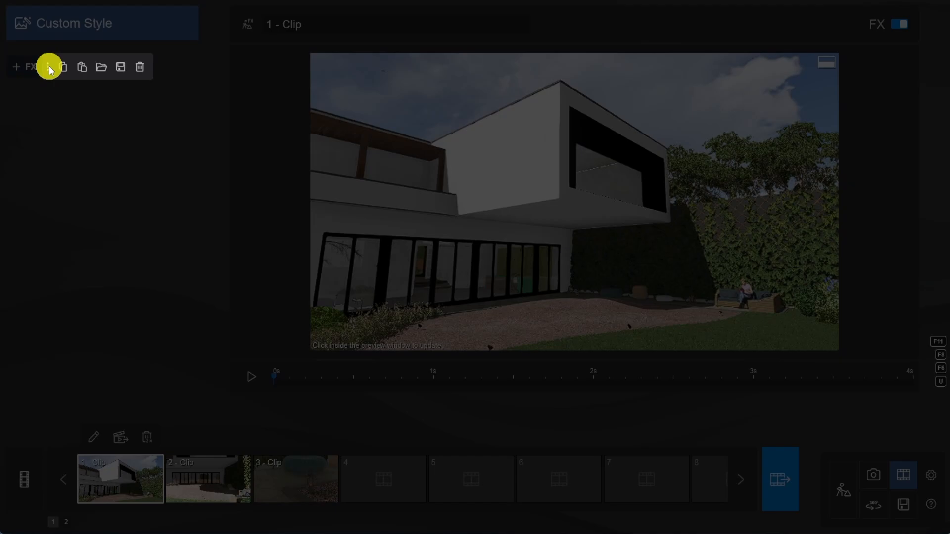
{"action": "left_click", "coordinate": [101, 68]}
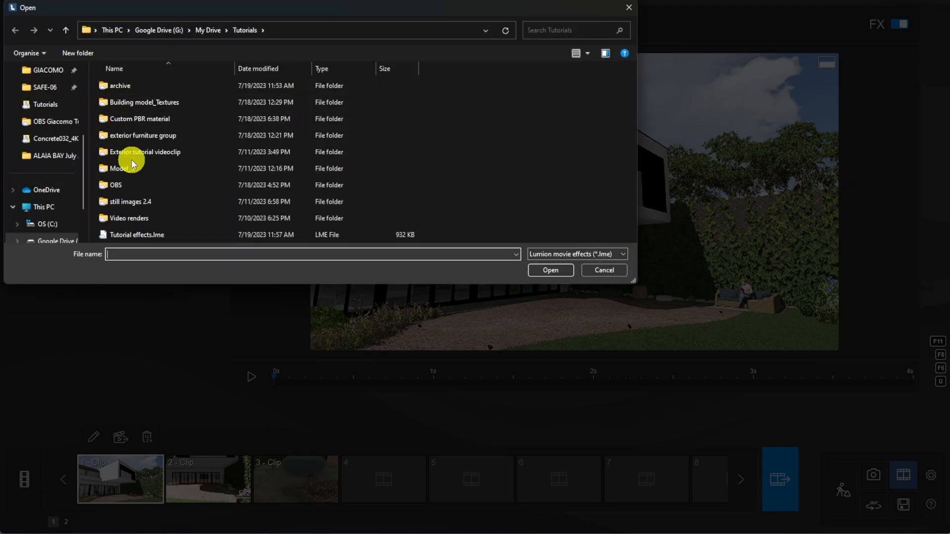
{"action": "double_click", "coordinate": [144, 234]}
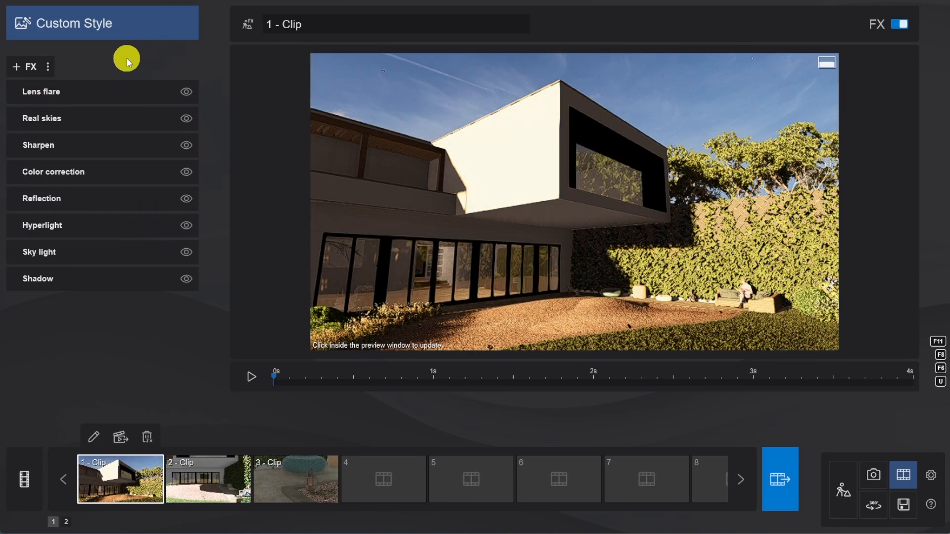
Enable Speedray in clip 1's Reflection effect and add reflection planes on the ground-floor glazing and the upper window.
{"action": "left_click", "coordinate": [100, 197]}
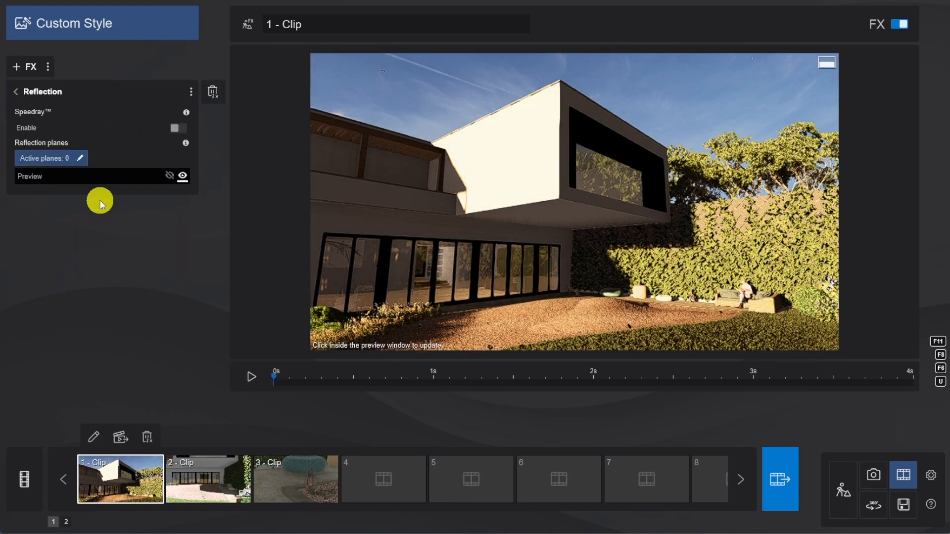
{"action": "left_click", "coordinate": [175, 131]}
{"action": "left_click", "coordinate": [81, 176]}
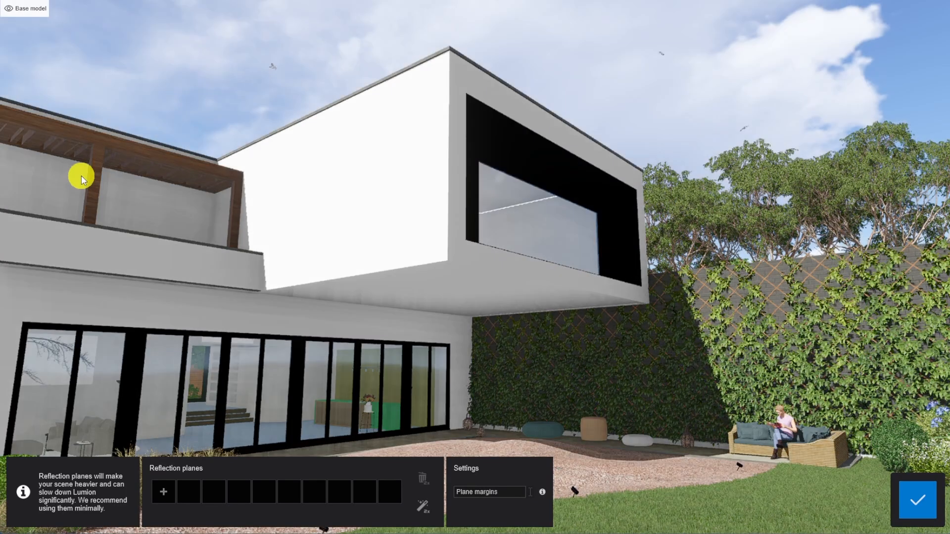
{"action": "left_click", "coordinate": [163, 492]}
{"action": "left_click", "coordinate": [197, 388]}
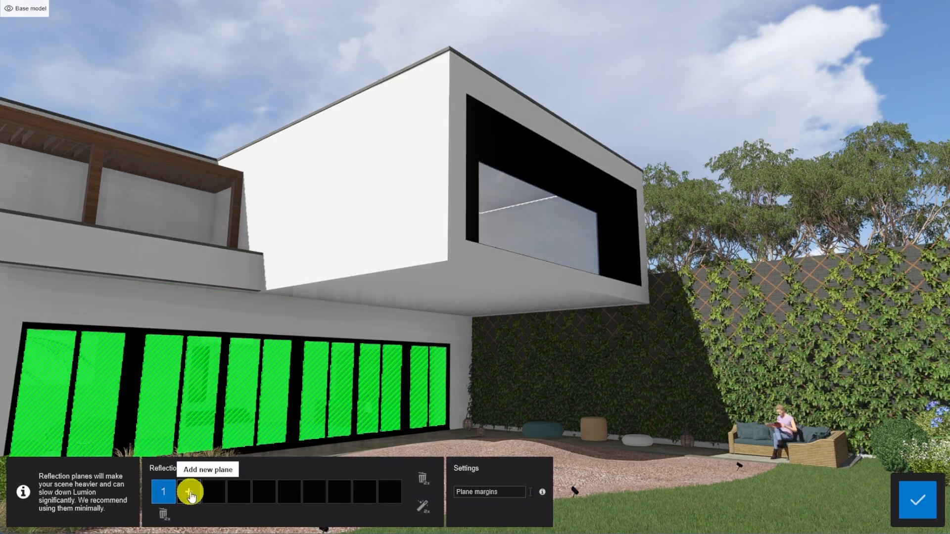
{"action": "left_click", "coordinate": [189, 493]}
{"action": "left_click", "coordinate": [519, 227]}
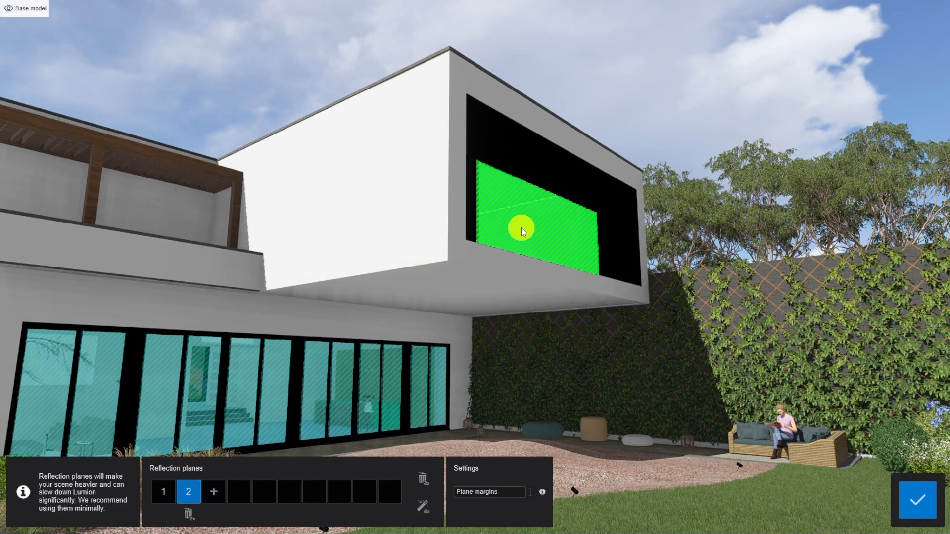
{"action": "left_click", "coordinate": [924, 513]}
Add a Depth of field effect to clip 1 and raise its amount to over half of the range.
{"action": "left_click", "coordinate": [30, 68]}
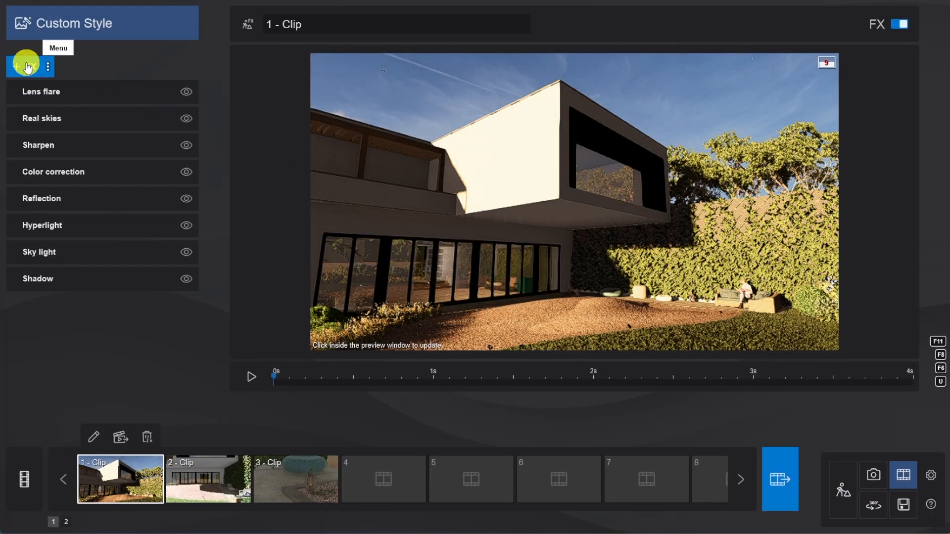
{"action": "left_click", "coordinate": [27, 66]}
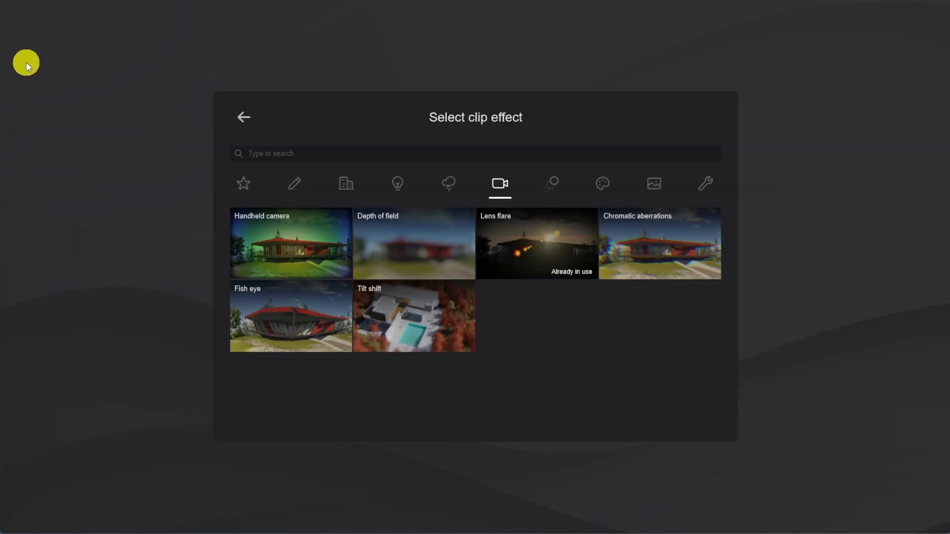
{"action": "left_click", "coordinate": [419, 247]}
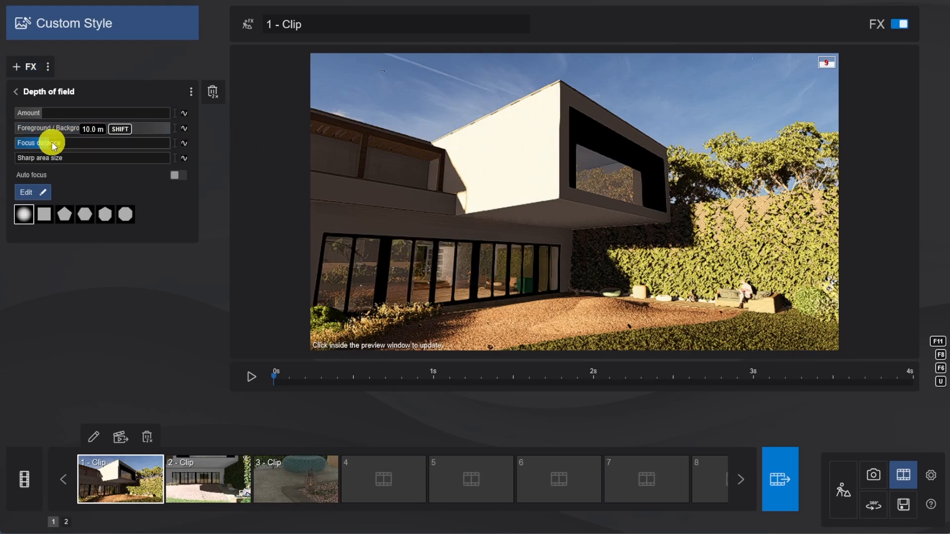
{"action": "left_click_drag", "start_coordinate": [40, 113], "coordinate": [105, 117]}
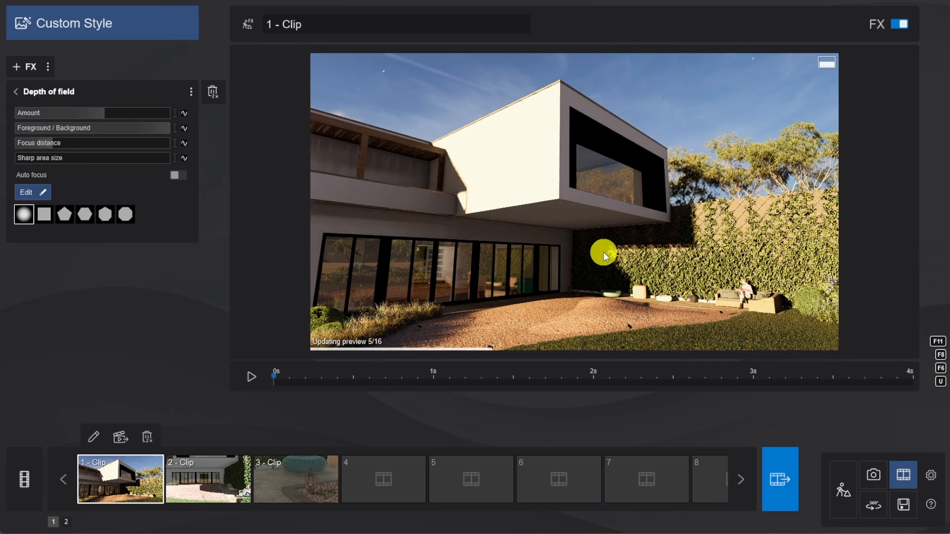
{"action": "left_click", "coordinate": [14, 92]}
Copy the effect list of clip 1 and paste it onto clip 2.
{"action": "left_click", "coordinate": [48, 64]}
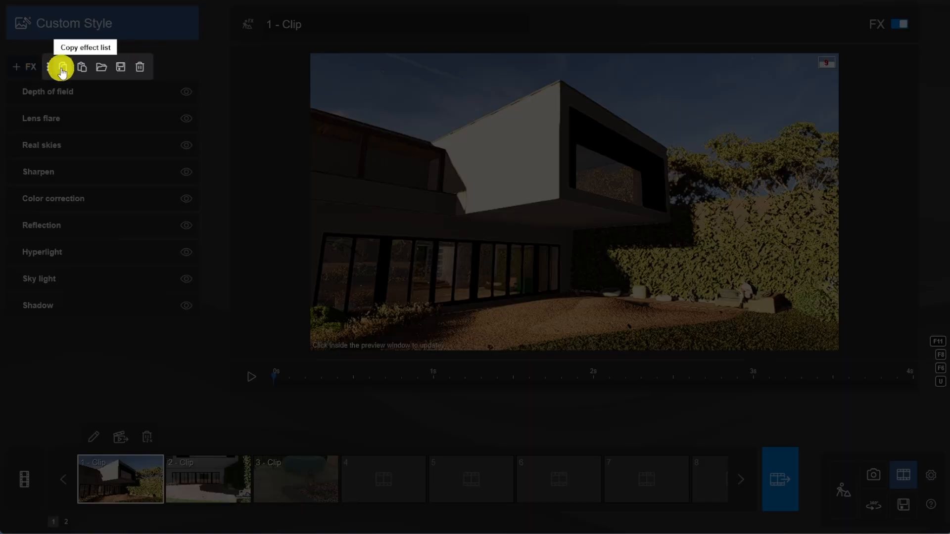
{"action": "left_click", "coordinate": [62, 70]}
{"action": "left_click", "coordinate": [207, 482]}
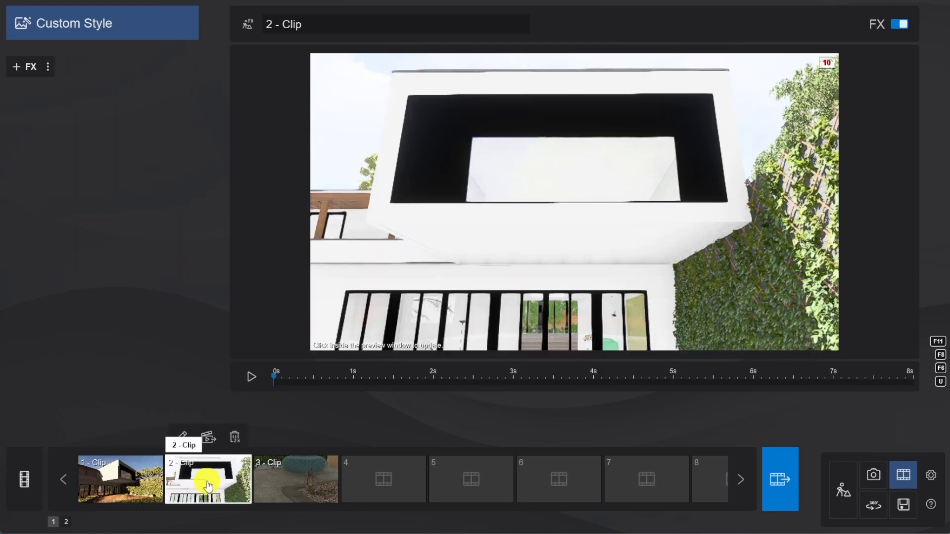
{"action": "left_click", "coordinate": [47, 65]}
{"action": "left_click", "coordinate": [82, 66]}
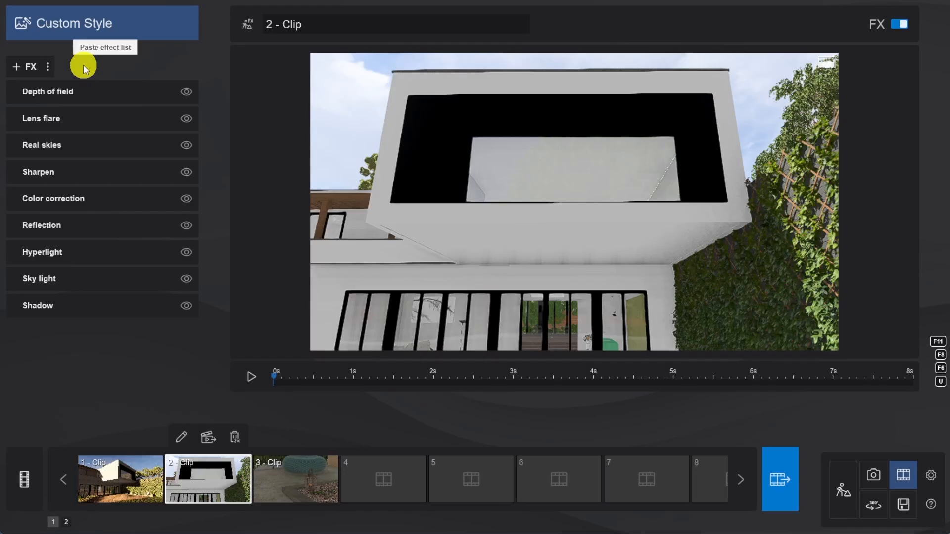
Go to 00:07.28 in clip 2, set the Real skies heading to -83.3 and update the preview.
{"action": "left_click_drag", "start_coordinate": [273, 376], "coordinate": [857, 418]}
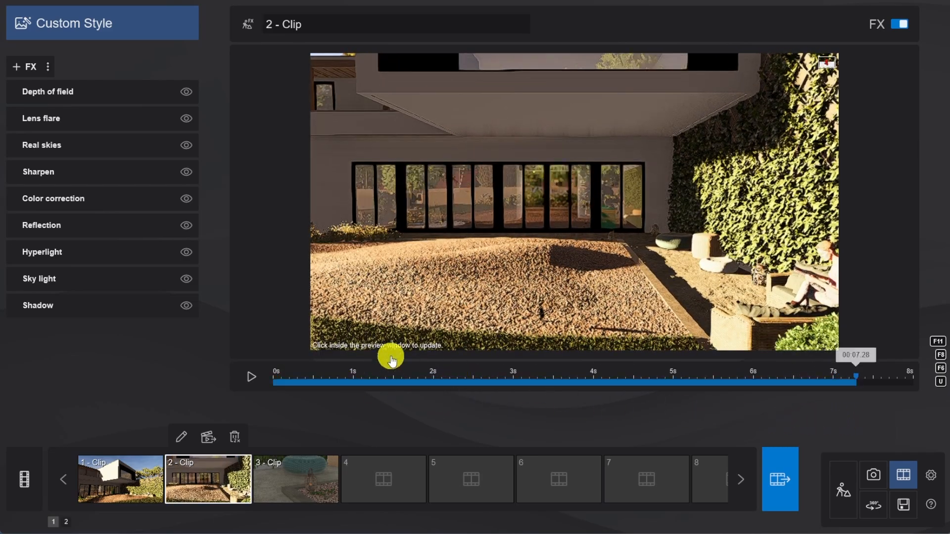
{"action": "left_click", "coordinate": [104, 146]}
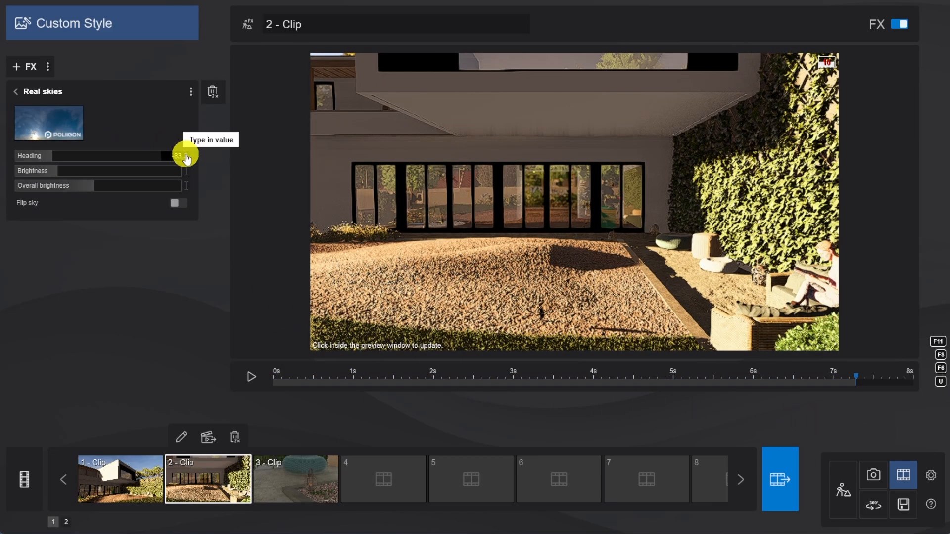
{"action": "type", "text": "-83.3"}
{"action": "key", "text": "Return"}
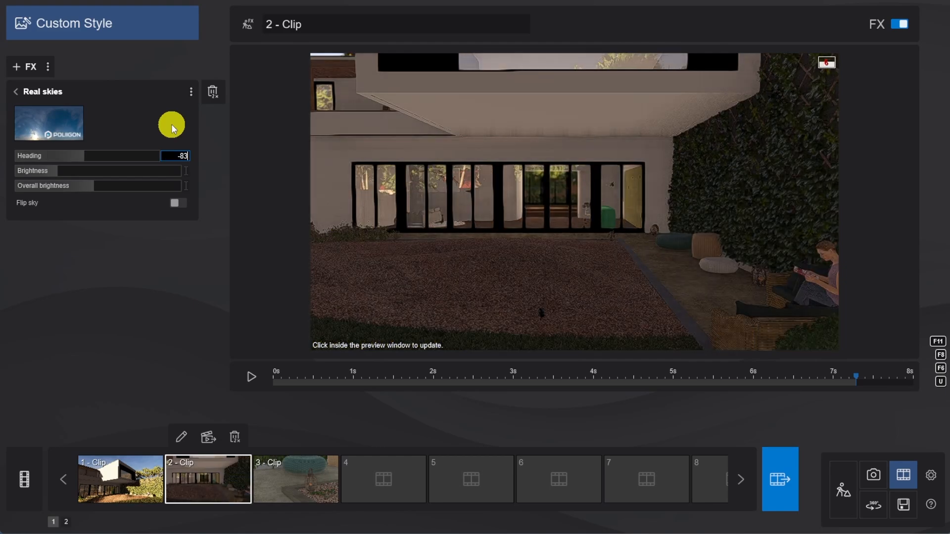
{"action": "left_click", "coordinate": [575, 230]}
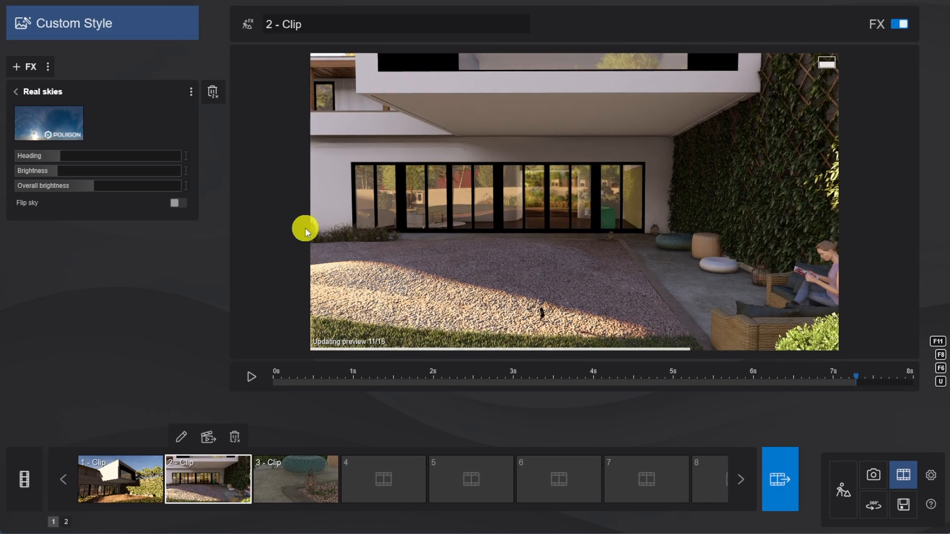
{"action": "left_click", "coordinate": [16, 92]}
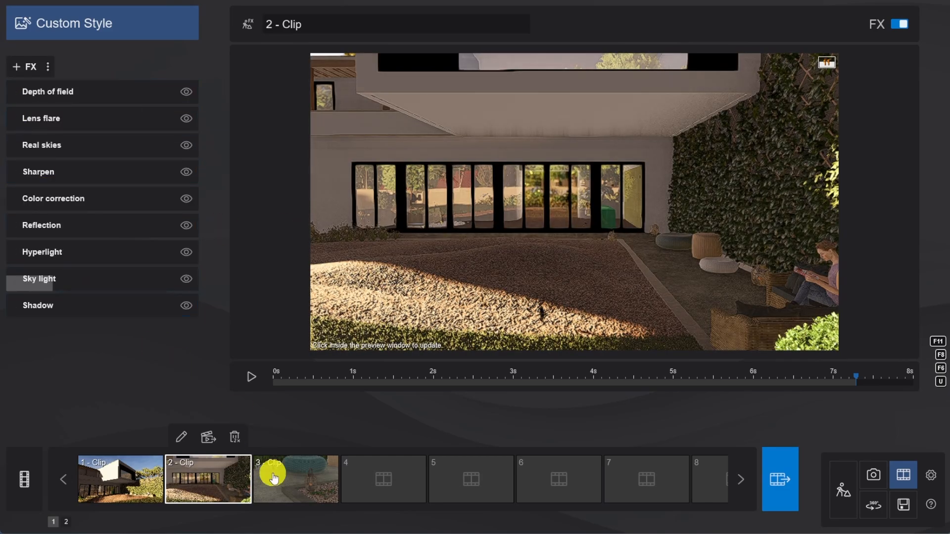
Paste the copied effect list onto clip 3.
{"action": "left_click", "coordinate": [298, 483]}
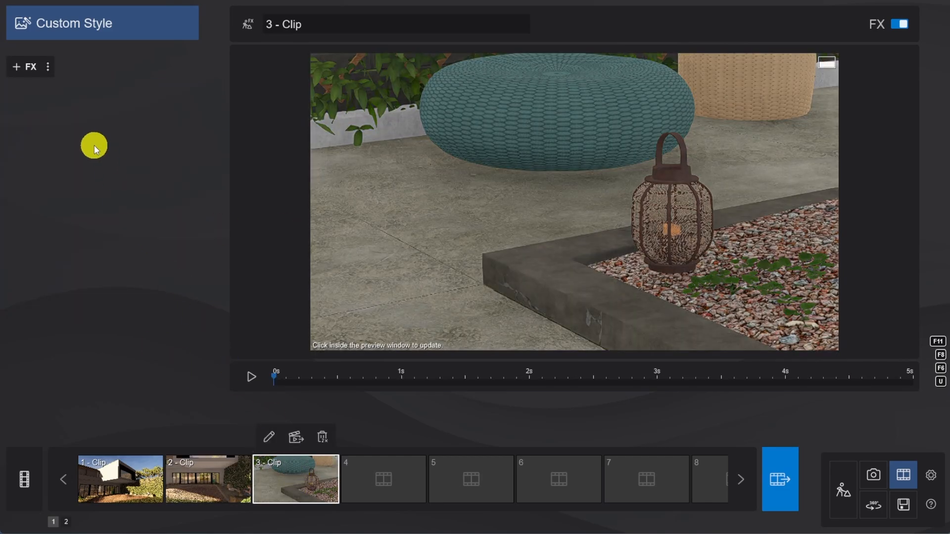
{"action": "left_click", "coordinate": [48, 67]}
{"action": "left_click", "coordinate": [80, 68]}
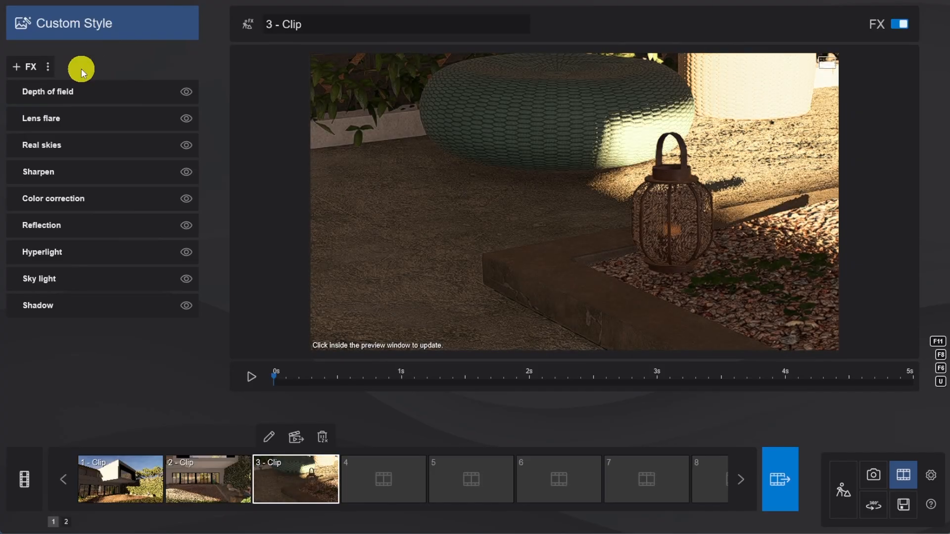
Add the Sun lighting effect to clip 3 and set the sun height to 20.1.
{"action": "left_click", "coordinate": [30, 65]}
{"action": "left_click", "coordinate": [400, 185]}
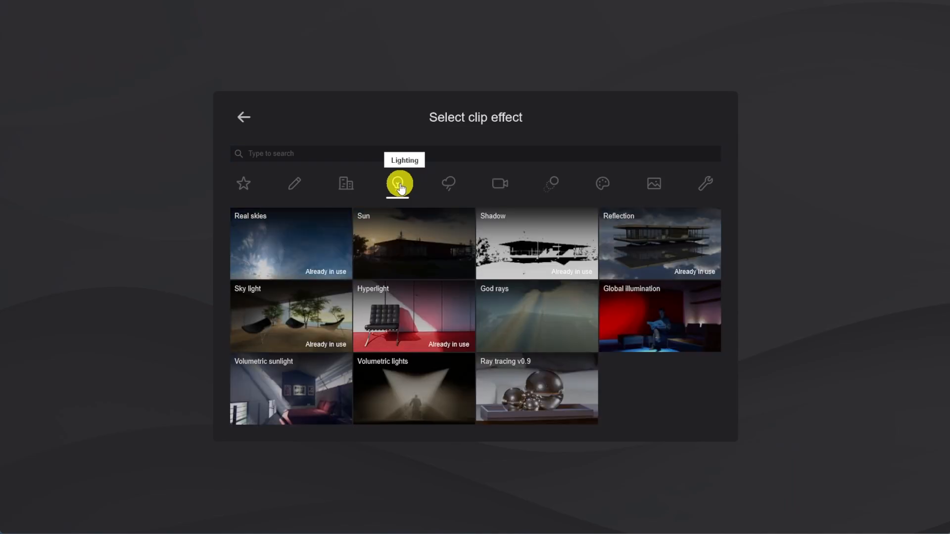
{"action": "left_click", "coordinate": [409, 247]}
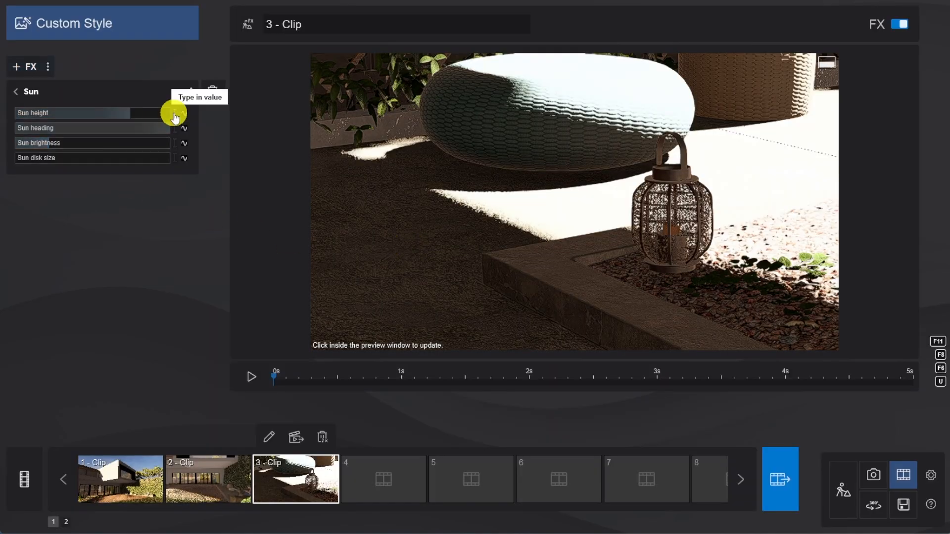
{"action": "left_click", "coordinate": [174, 113]}
{"action": "type", "text": "20.1"}
{"action": "key", "text": "Return"}
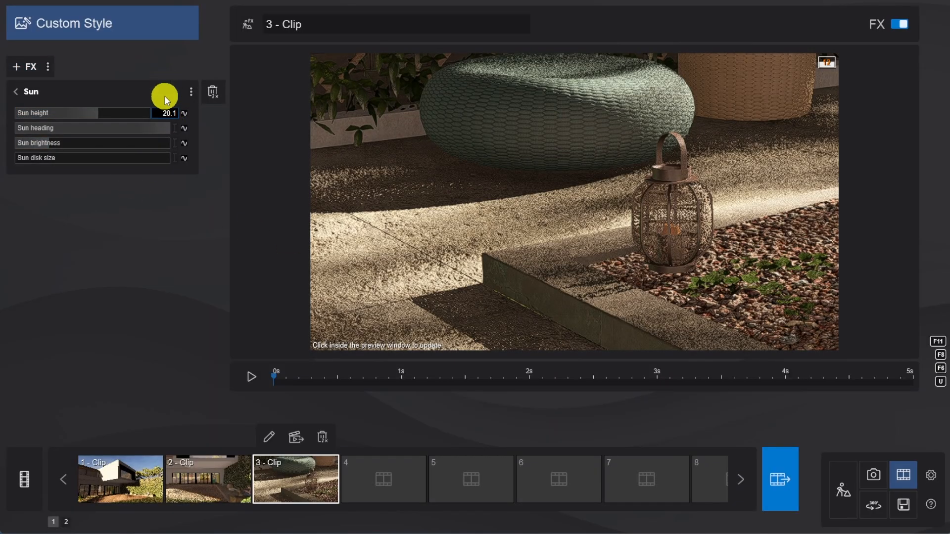
Set clip 3's sun heading to -152.1 and lower the sun brightness.
{"action": "type", "text": "-152.1"}
{"action": "key", "text": "Return"}
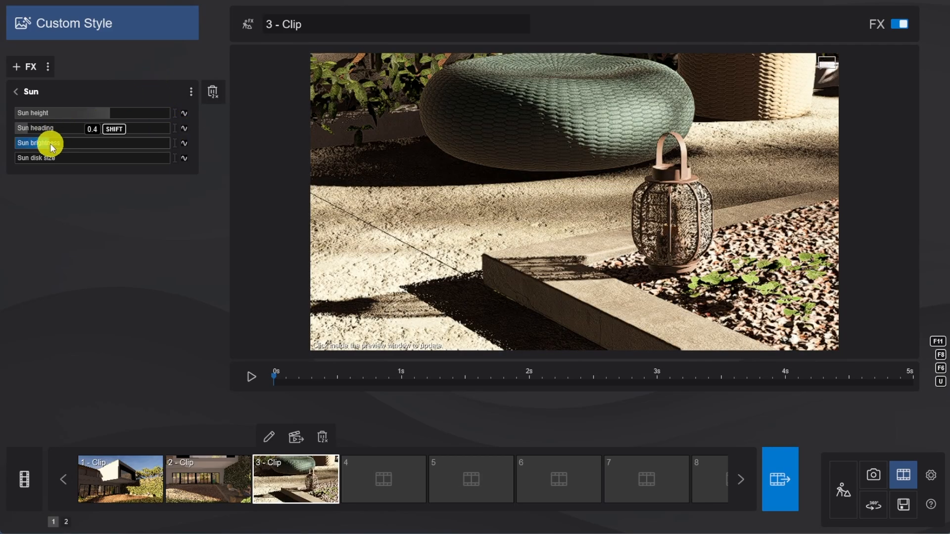
{"action": "left_click_drag", "start_coordinate": [50, 144], "coordinate": [30, 144]}
{"action": "left_click", "coordinate": [19, 91]}
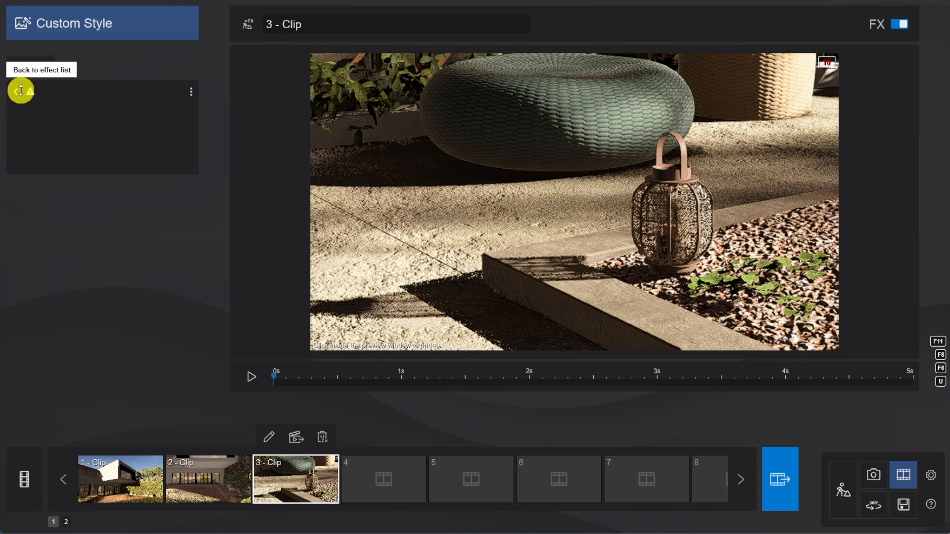
Set the shadow type in clip 3's Shadow effect to Ultra sharp.
{"action": "left_click", "coordinate": [72, 337]}
{"action": "left_click", "coordinate": [145, 217]}
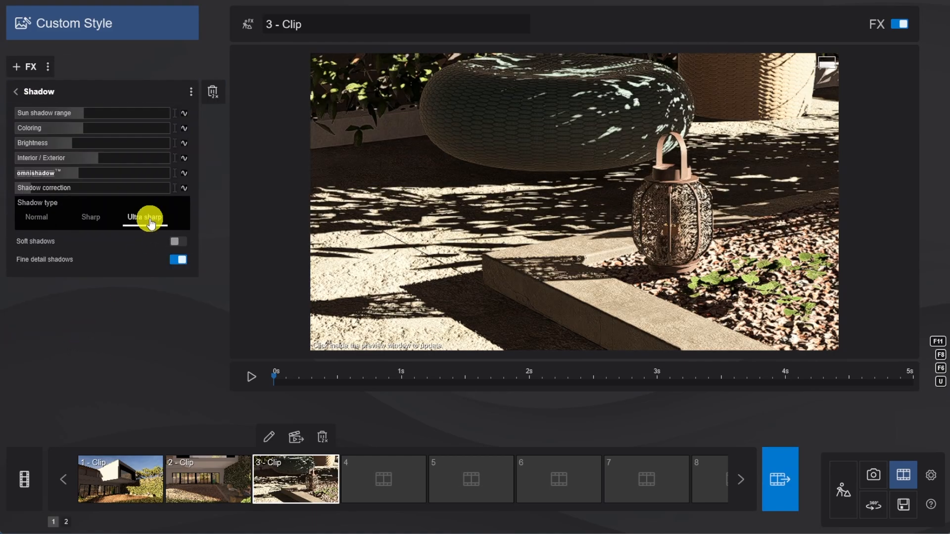
{"action": "left_click", "coordinate": [39, 97]}
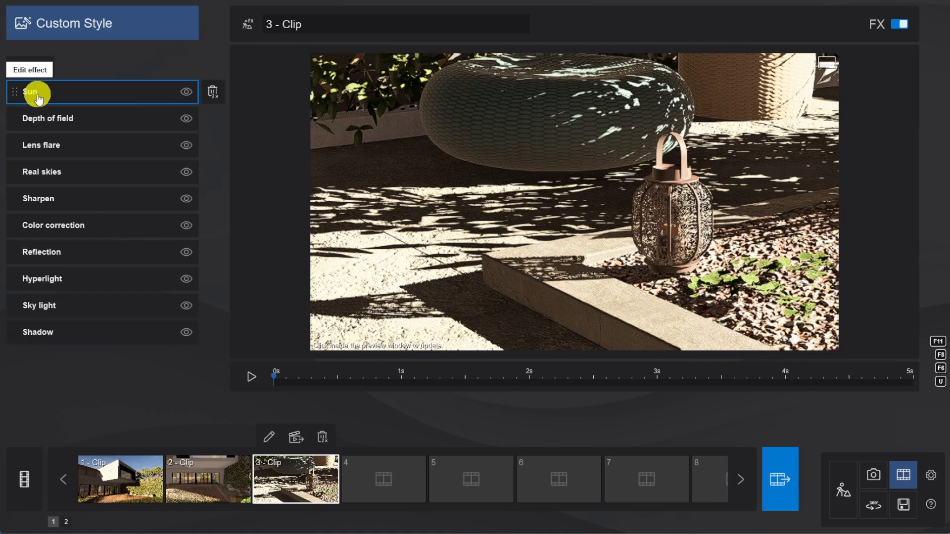
Focus clip 3's depth of field on the lantern with auto focus on, and raise the amount to over half.
{"action": "left_click", "coordinate": [95, 118]}
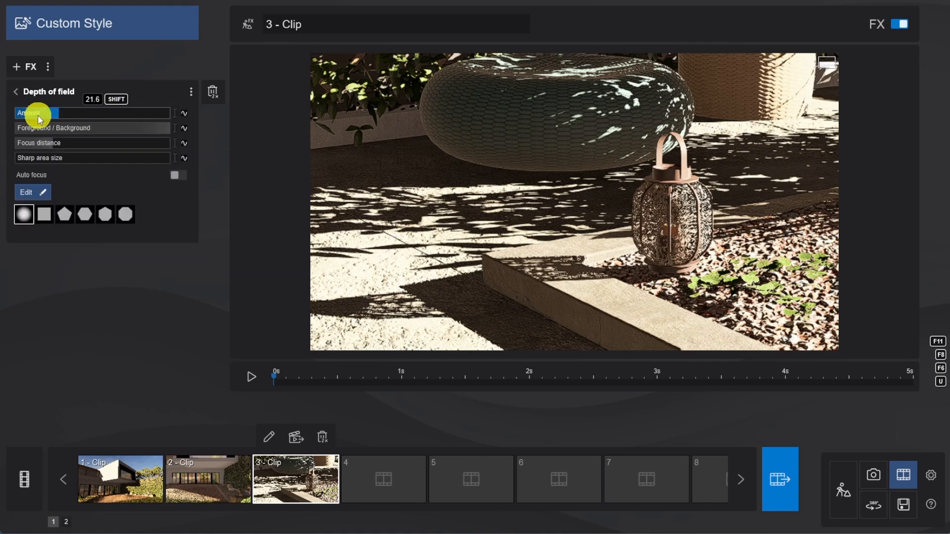
{"action": "left_click", "coordinate": [40, 192]}
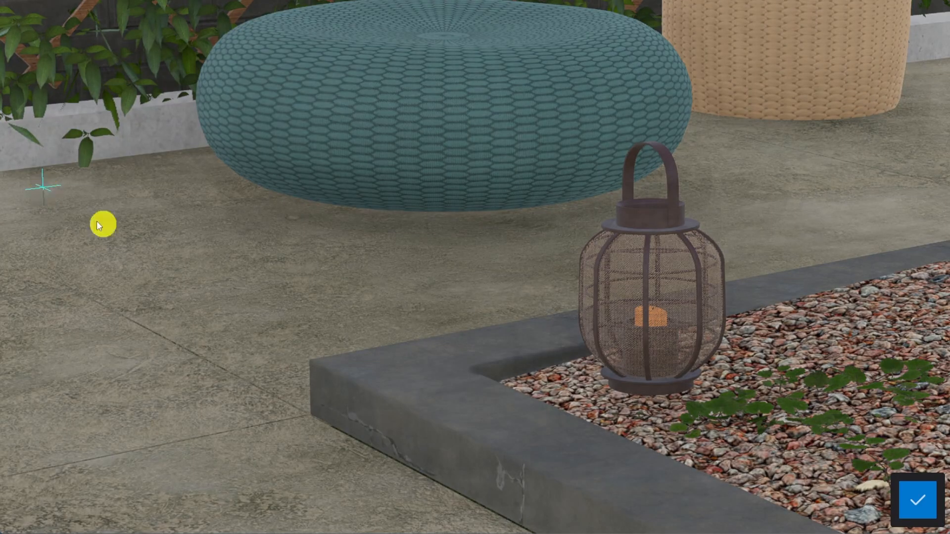
{"action": "left_click", "coordinate": [918, 497]}
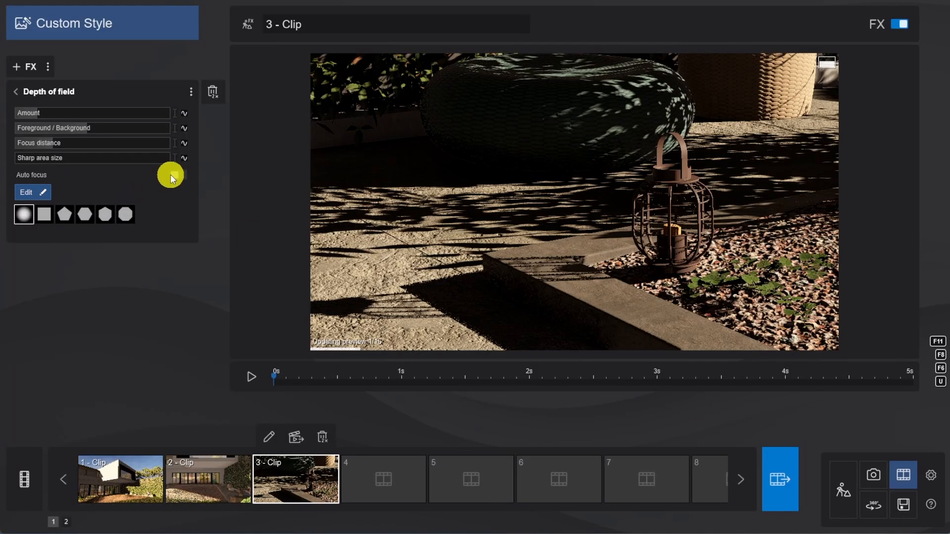
{"action": "left_click_drag", "start_coordinate": [78, 110], "coordinate": [106, 115]}
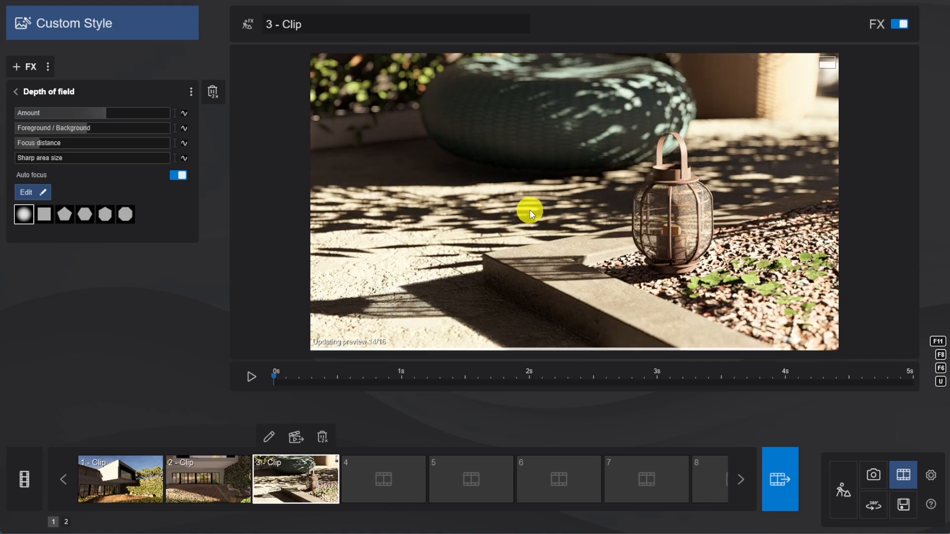
{"action": "left_click", "coordinate": [15, 91]}
Raise the intensity of clip 3's Sharpen effect to about 0.4.
{"action": "left_click", "coordinate": [82, 195]}
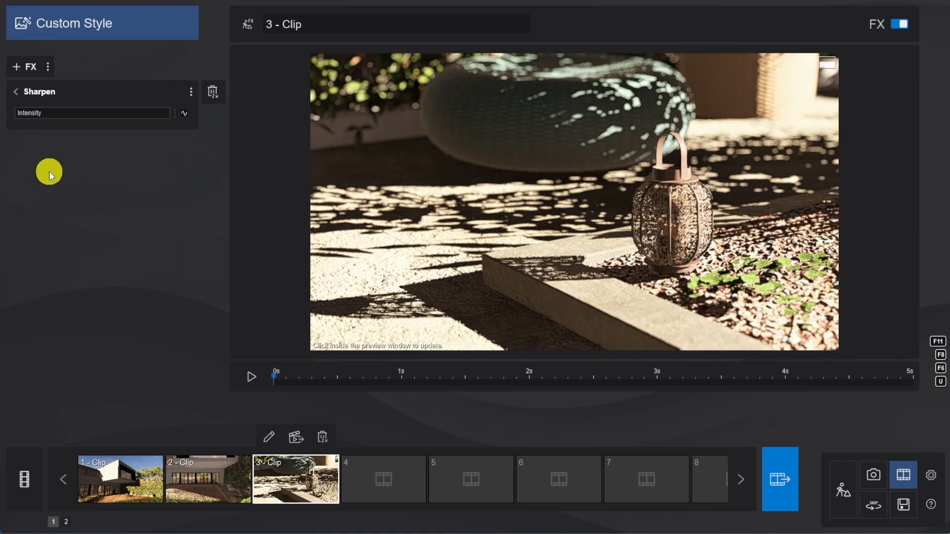
{"action": "left_click", "coordinate": [25, 115]}
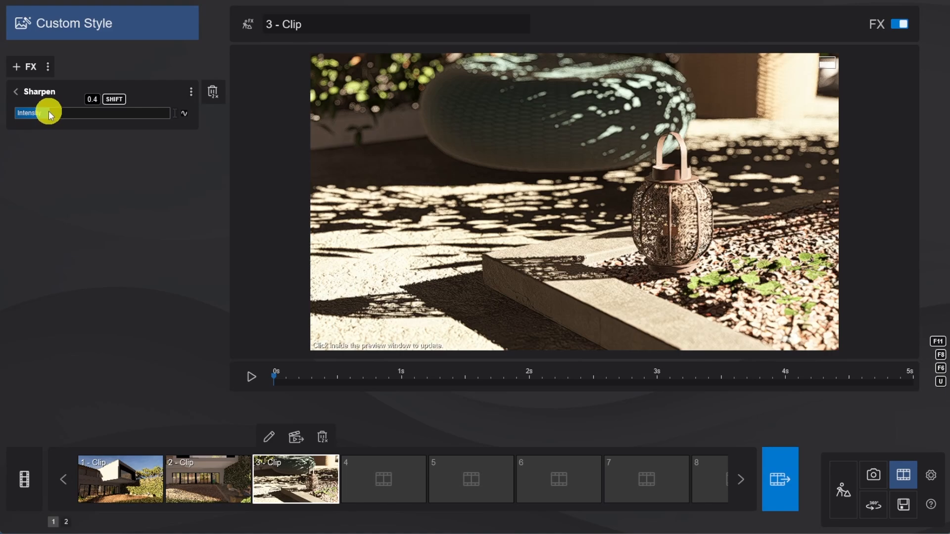
Add a sun heading keyframe at the 5-second end of clip 3, set it to -153.1, and preview the clip's animation.
{"action": "left_click", "coordinate": [15, 92]}
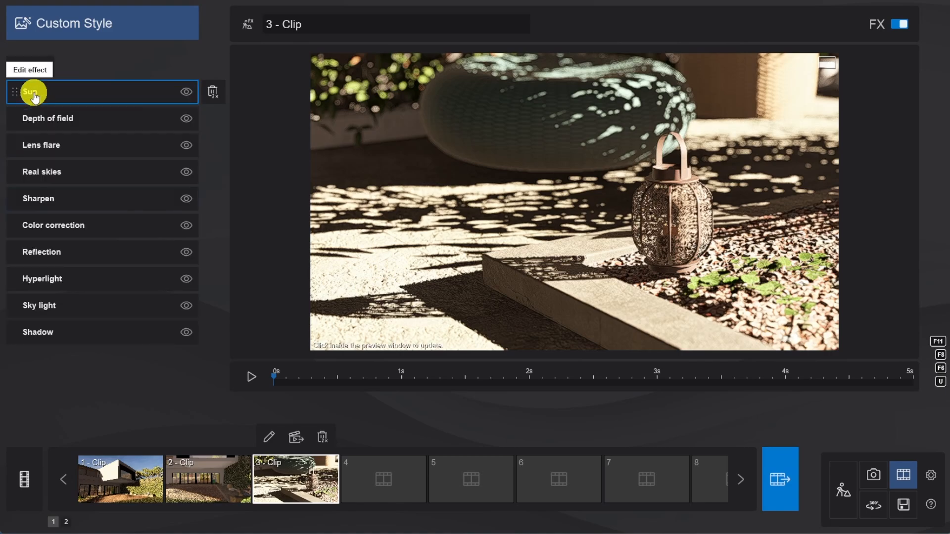
{"action": "left_click", "coordinate": [110, 96]}
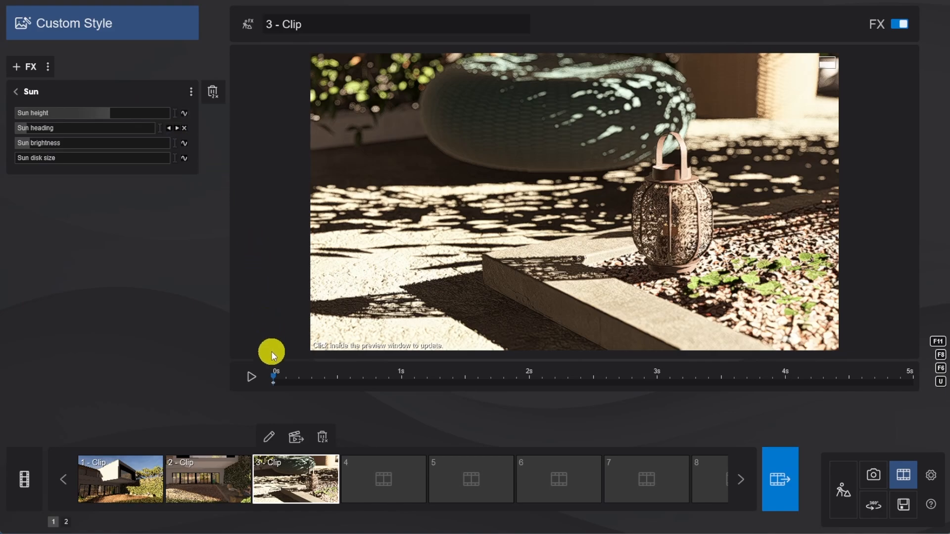
{"action": "left_click_drag", "start_coordinate": [273, 381], "coordinate": [940, 403]}
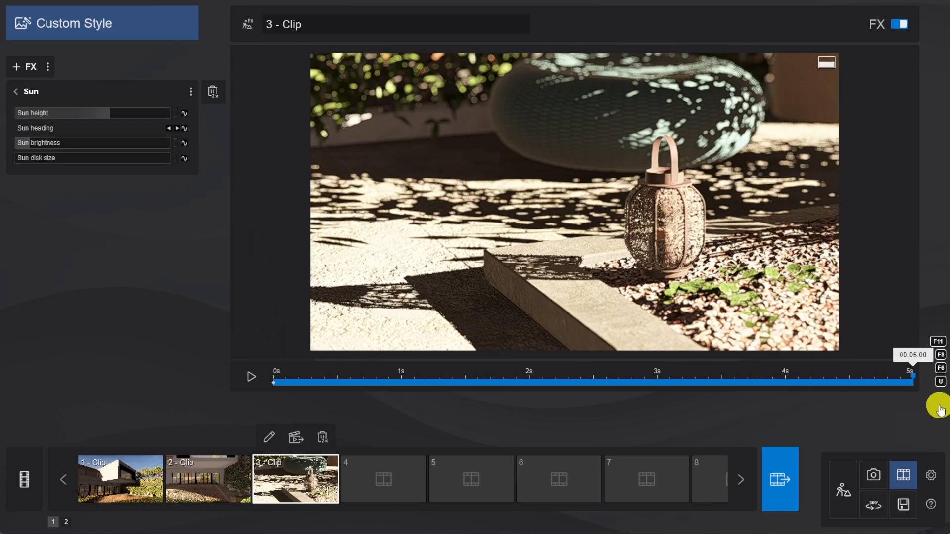
{"action": "left_click", "coordinate": [183, 125]}
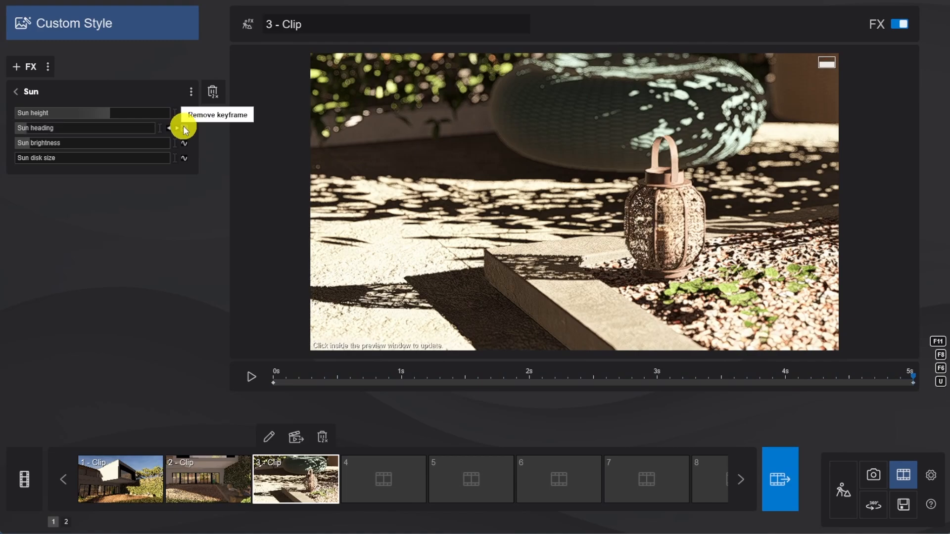
{"action": "double_click", "coordinate": [159, 130]}
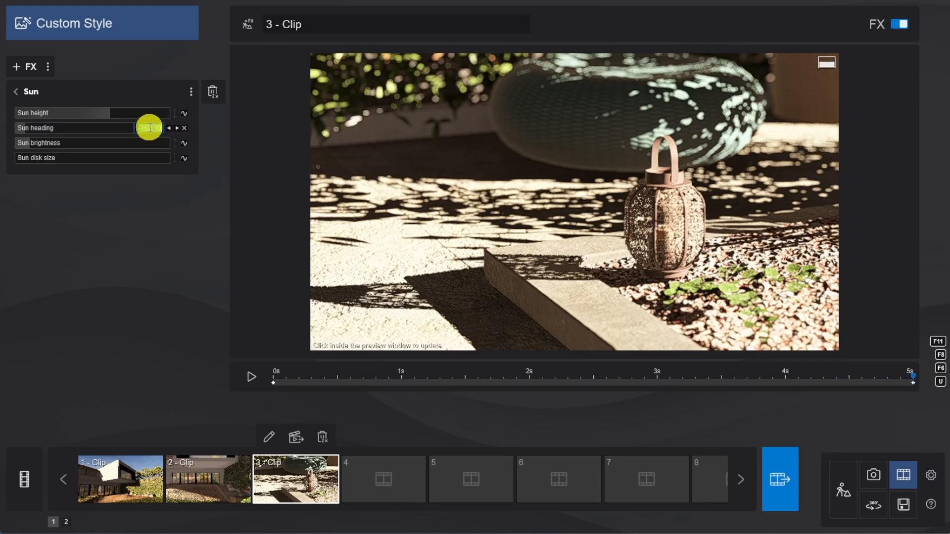
{"action": "type", "text": "-153.1"}
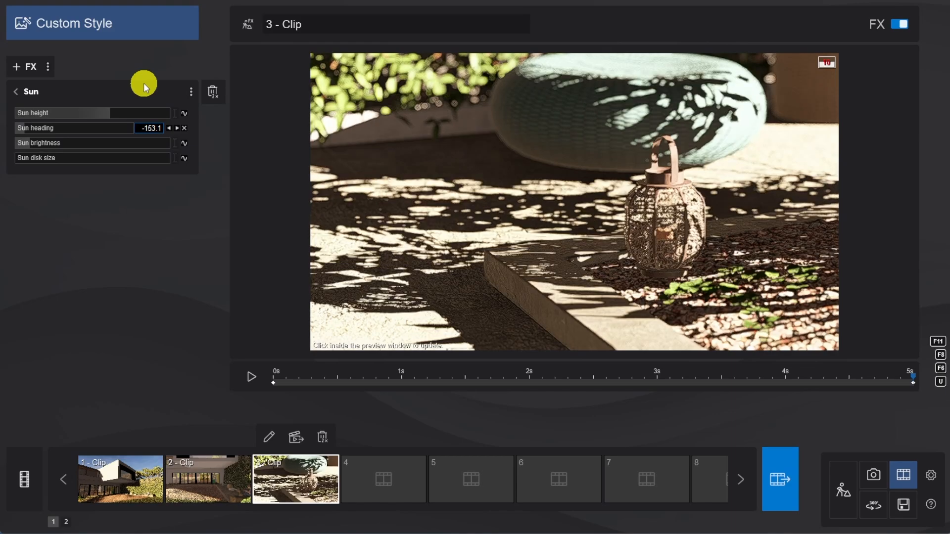
{"action": "left_click", "coordinate": [250, 376]}
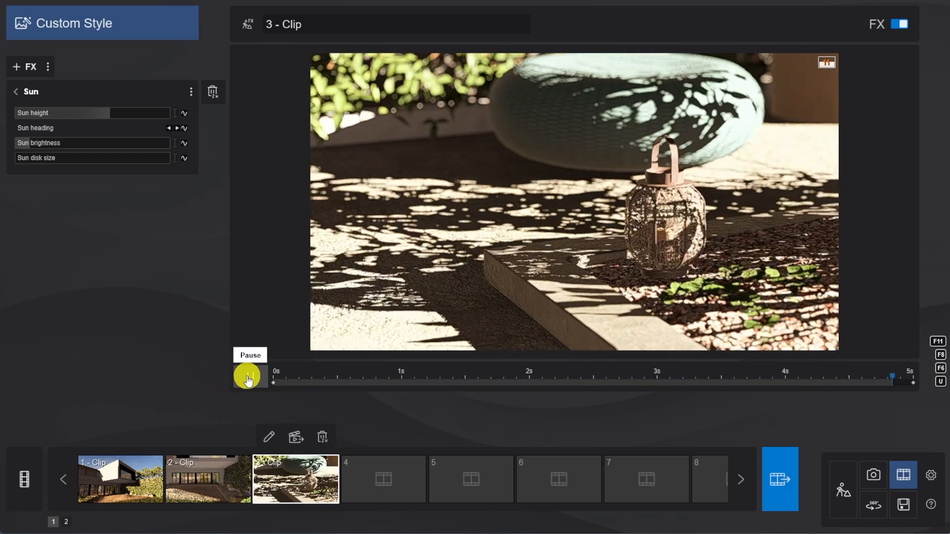
{"action": "left_click", "coordinate": [246, 378]}
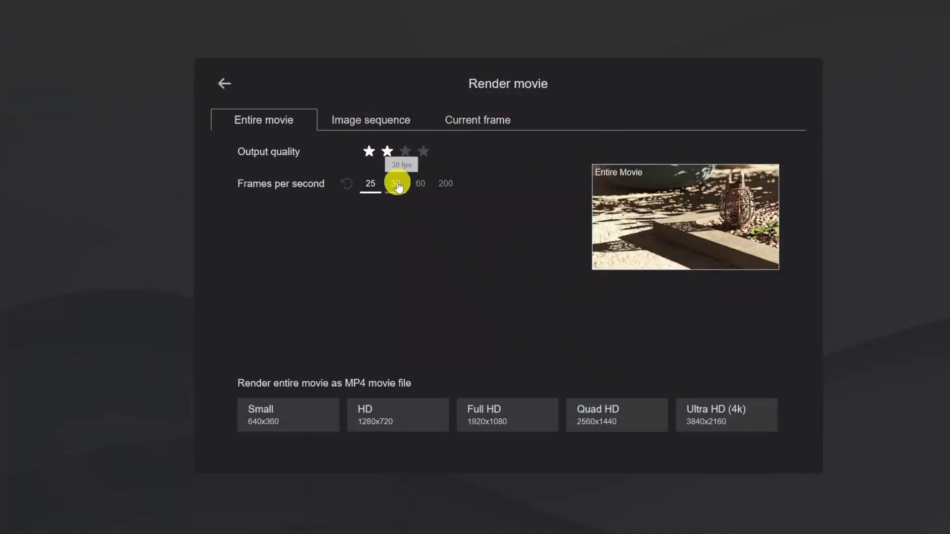
Render the entire movie as a Full HD MP4 named exterior, with four-star output quality at 30 frames per second.
{"action": "left_click", "coordinate": [423, 151]}
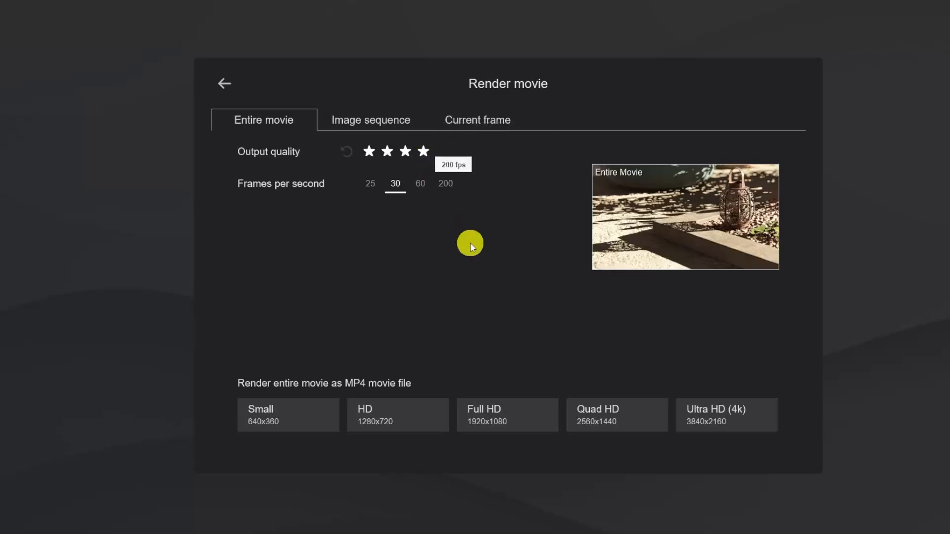
{"action": "left_click", "coordinate": [492, 418]}
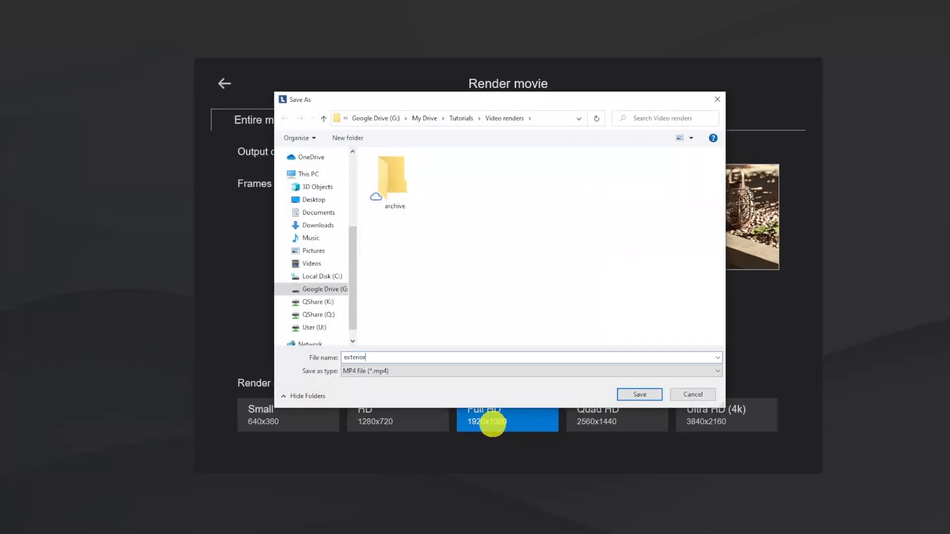
{"action": "key", "text": "Return"}
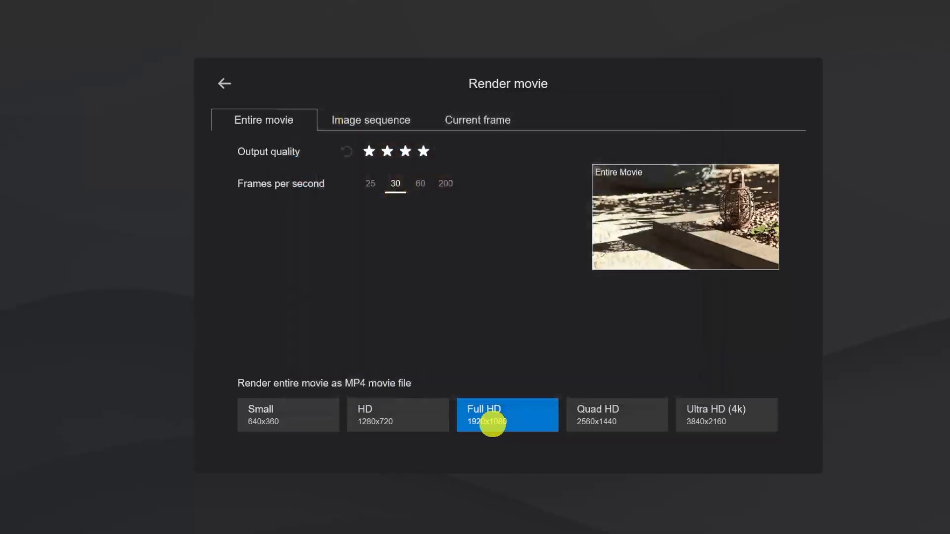